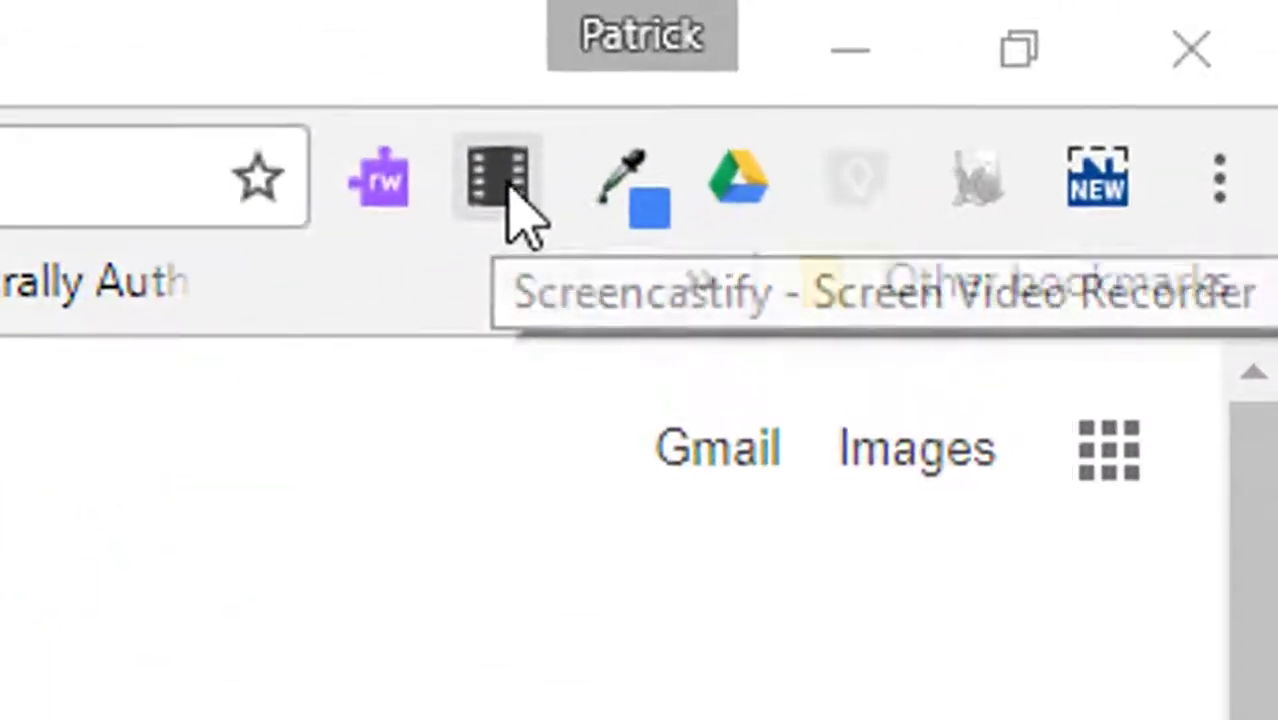
Step: Allow Screencastify to use the camera and microphone
click(490, 182)
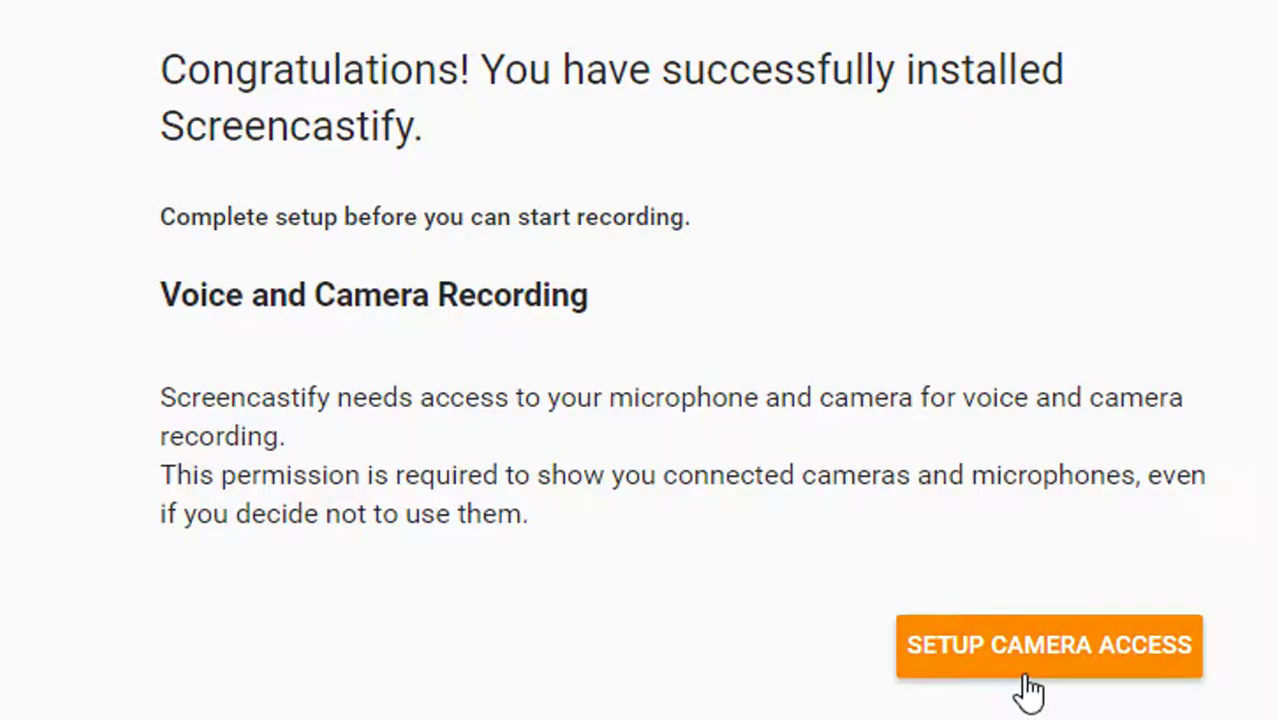
click(1027, 676)
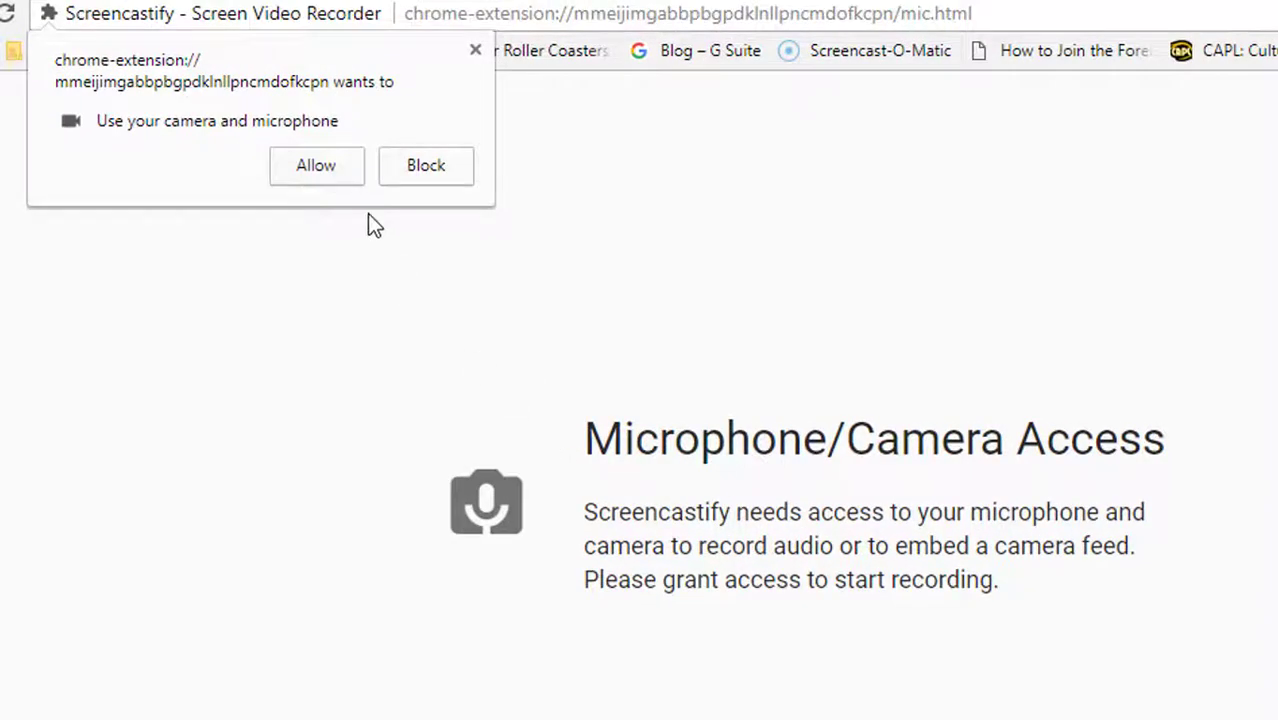
click(335, 169)
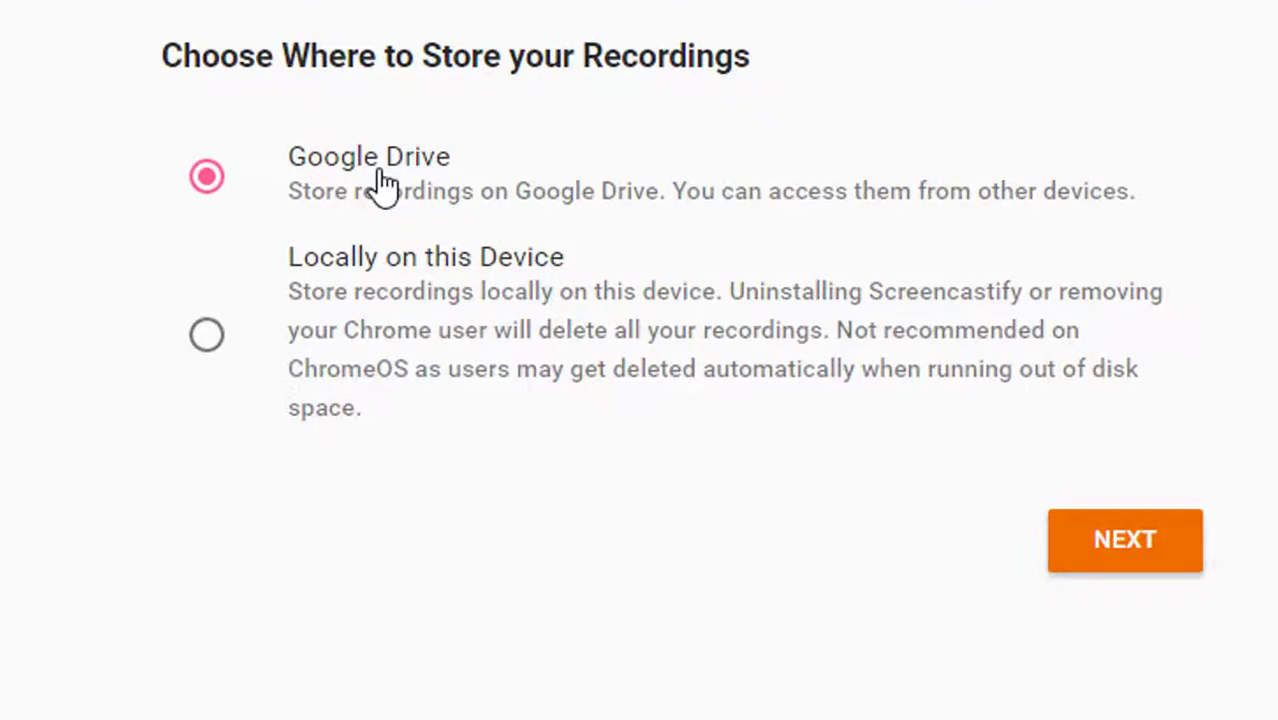
Step: Keep Google Drive as recording storage and sign in with the user's Google account
click(1198, 570)
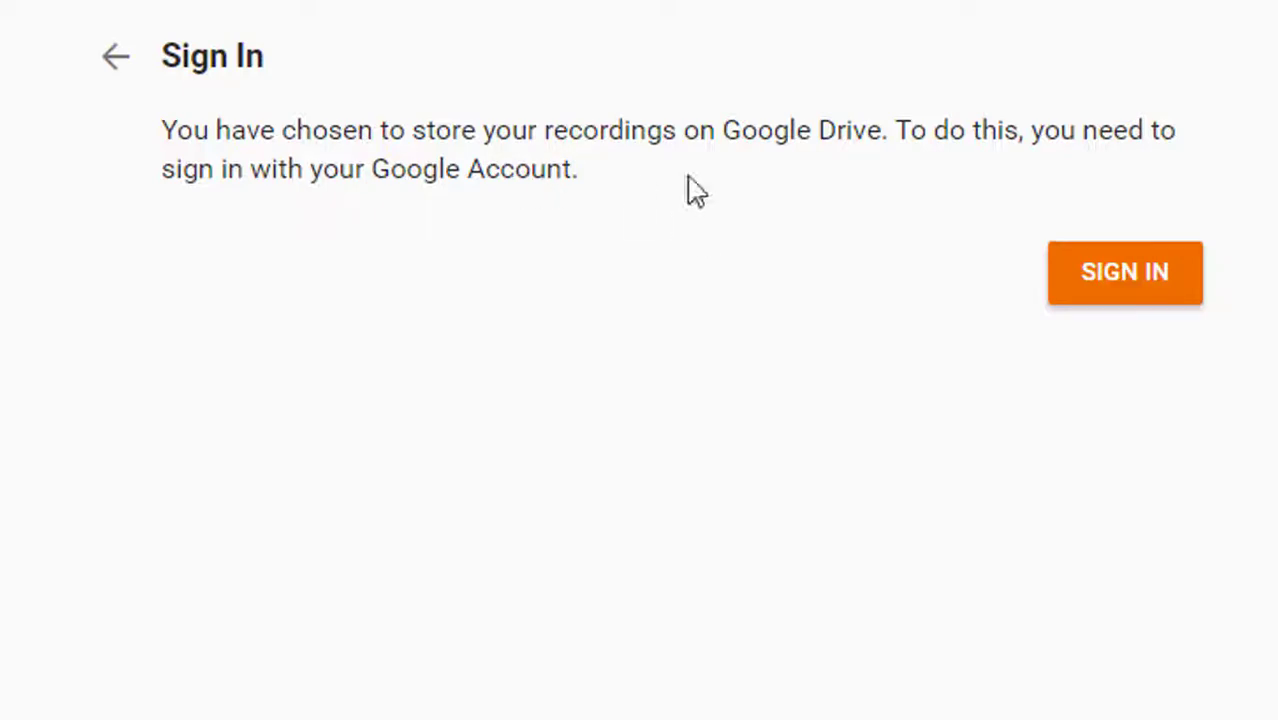
click(1118, 298)
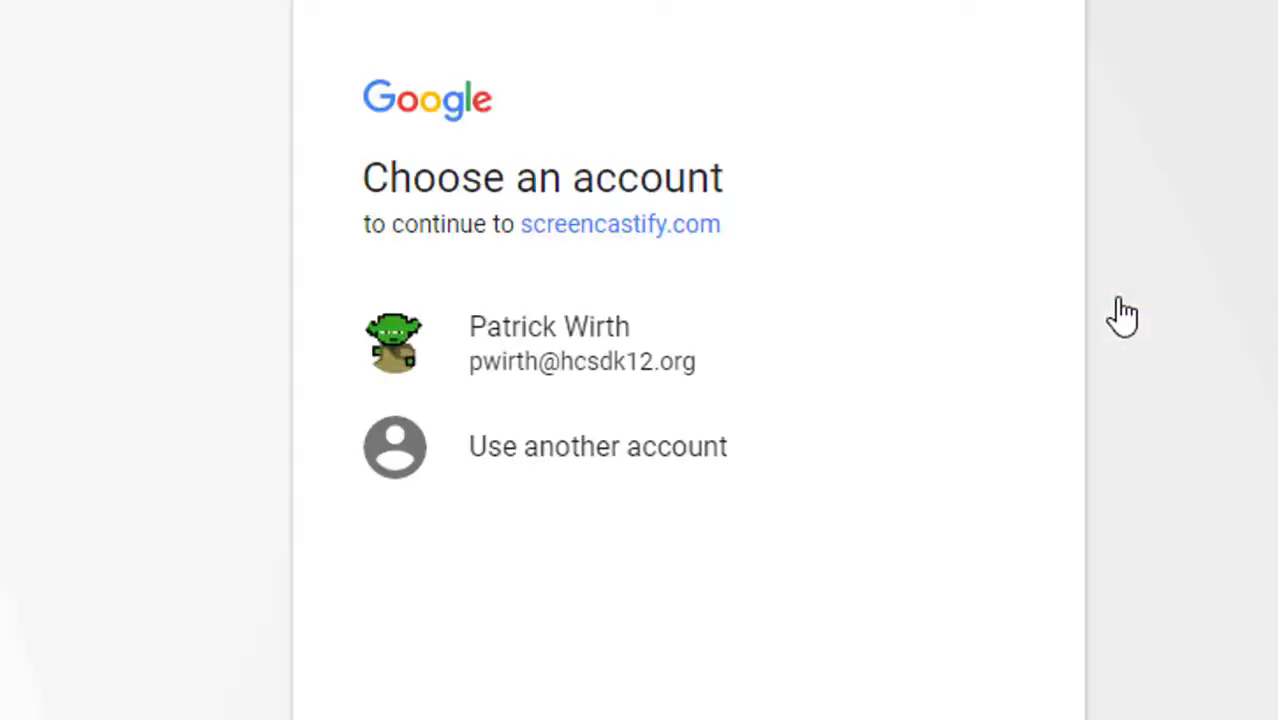
click(648, 350)
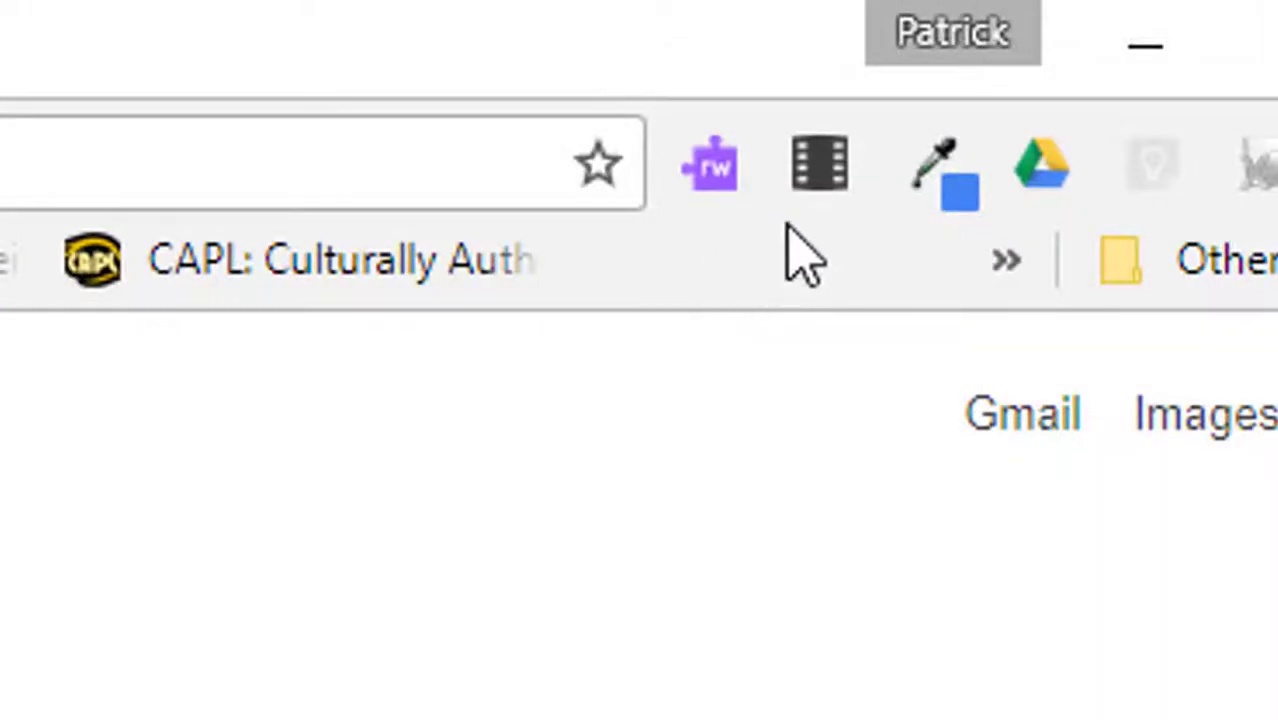
Step: Start a CAM-only recording from HP HD Webcam with Show preview window ticked
click(820, 168)
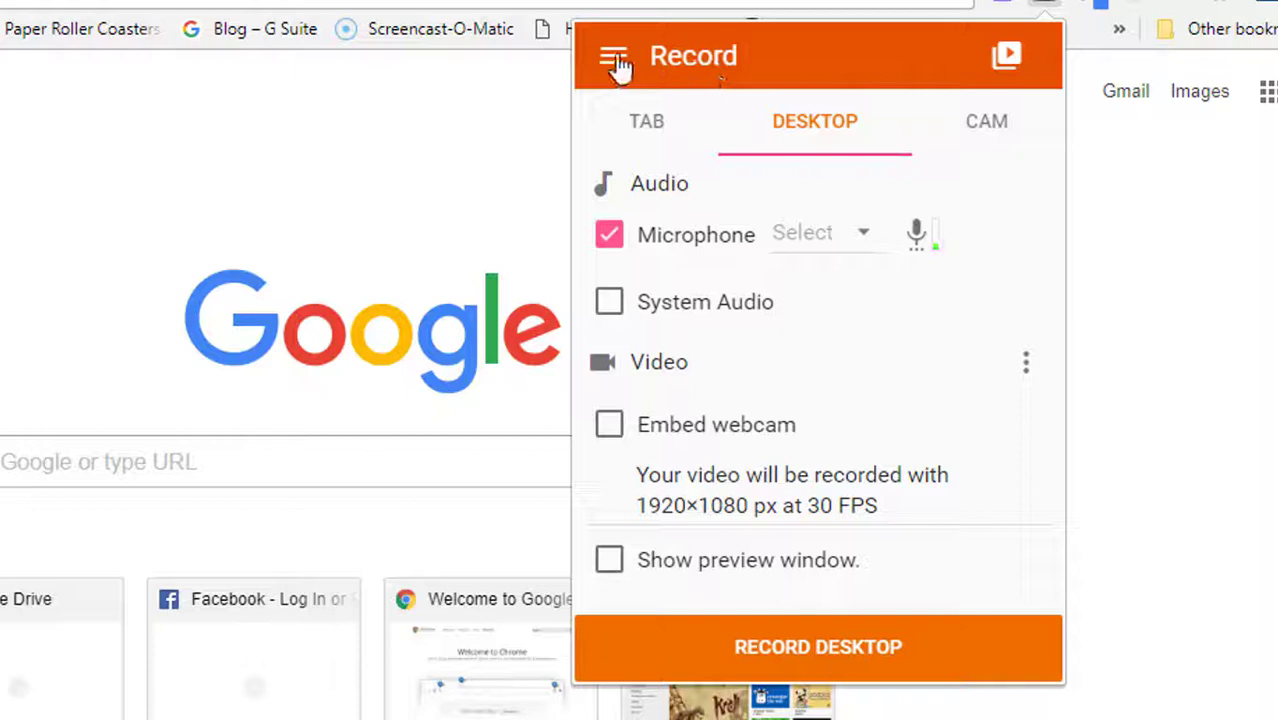
click(646, 138)
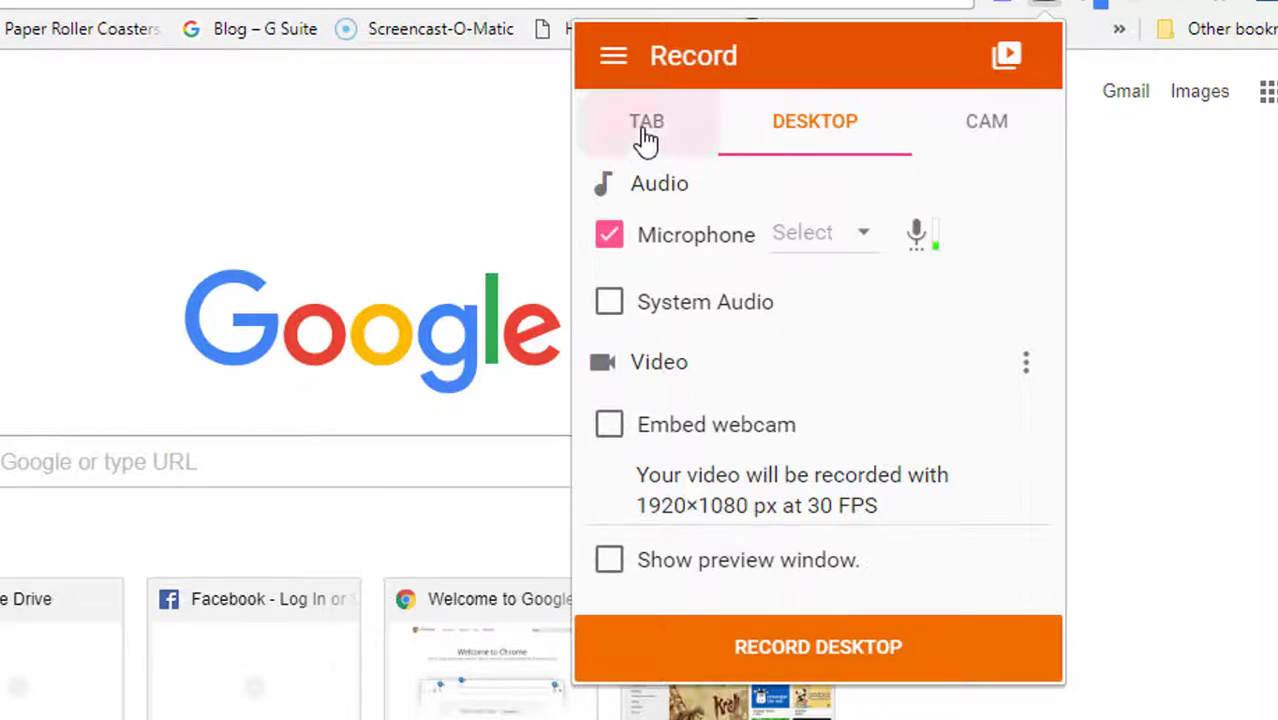
click(802, 140)
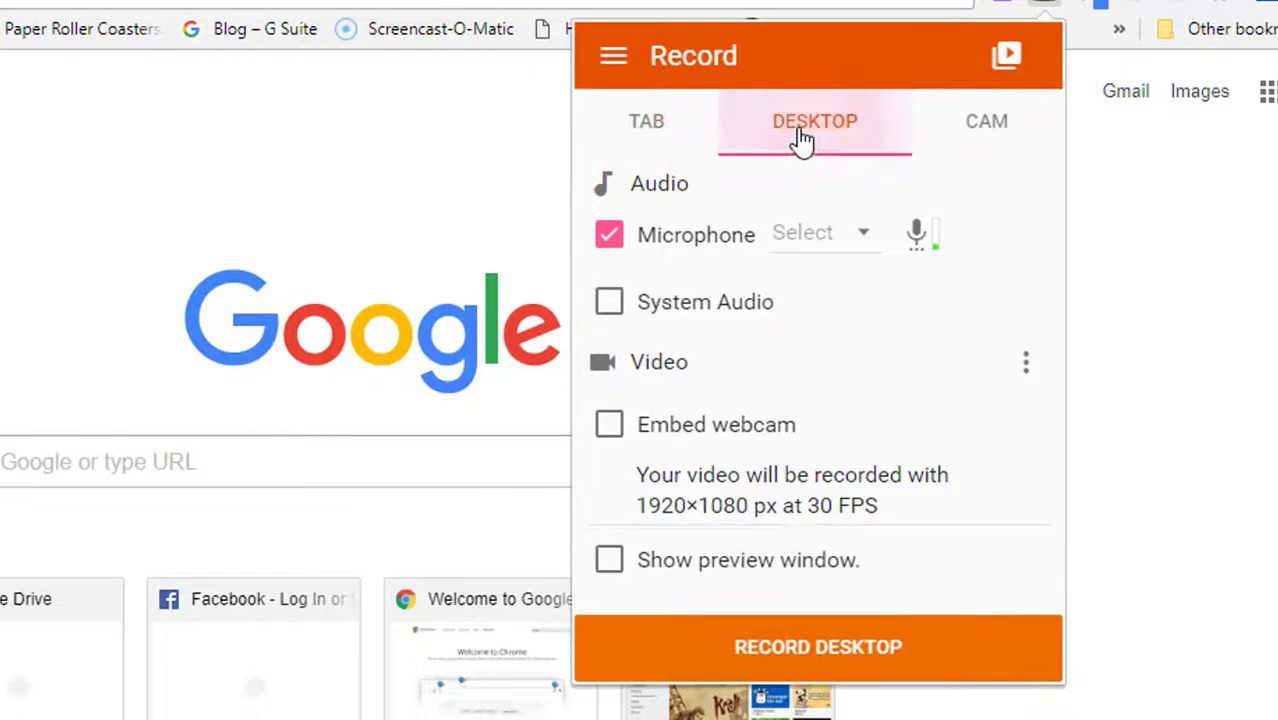
click(993, 140)
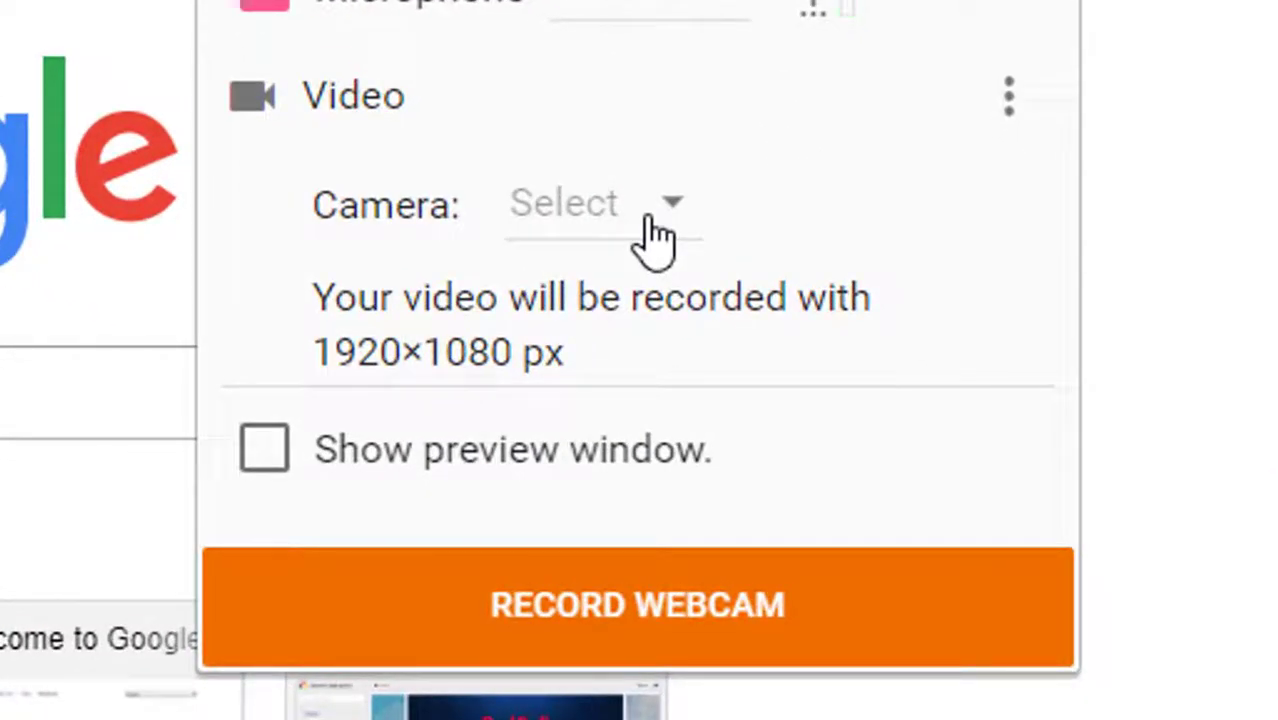
click(670, 208)
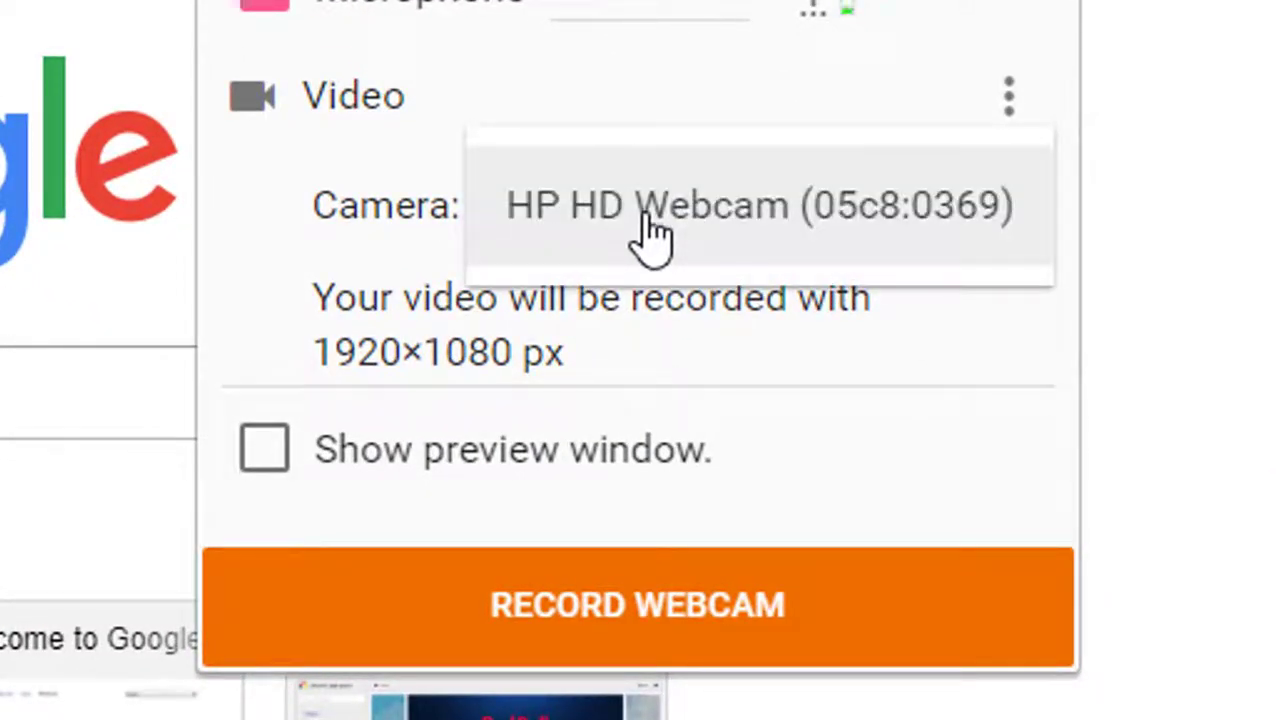
click(645, 220)
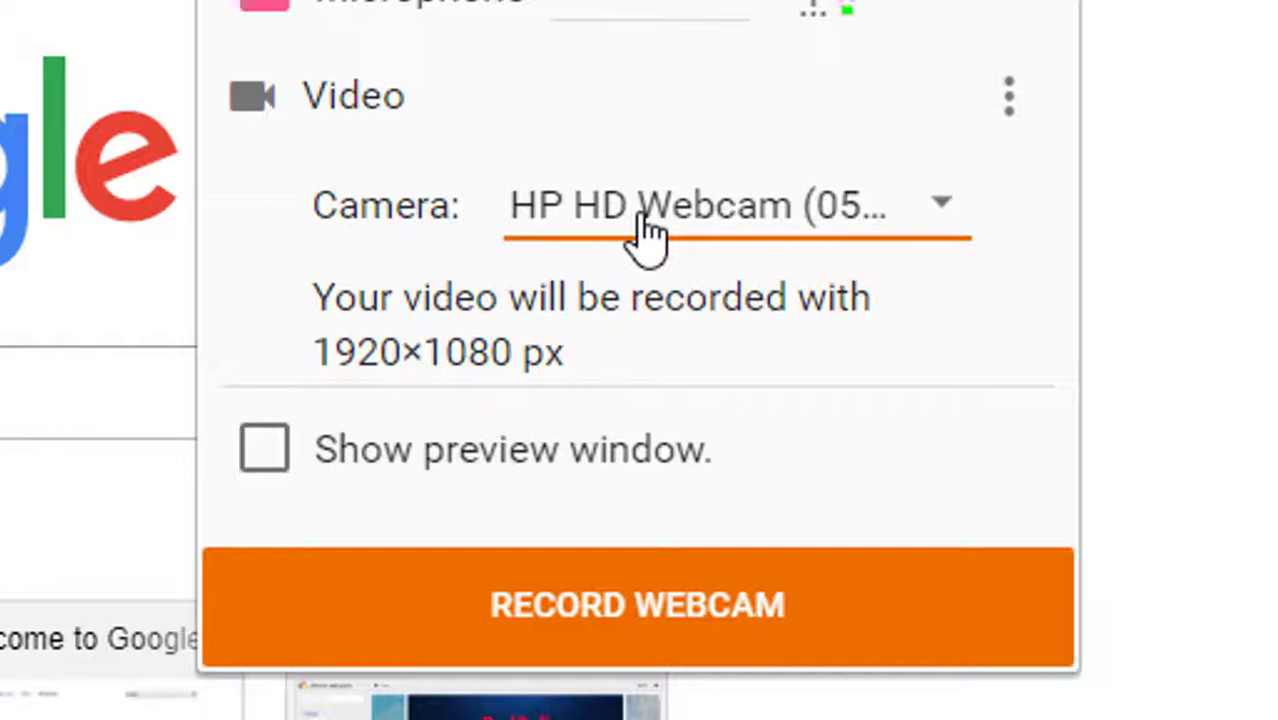
click(265, 458)
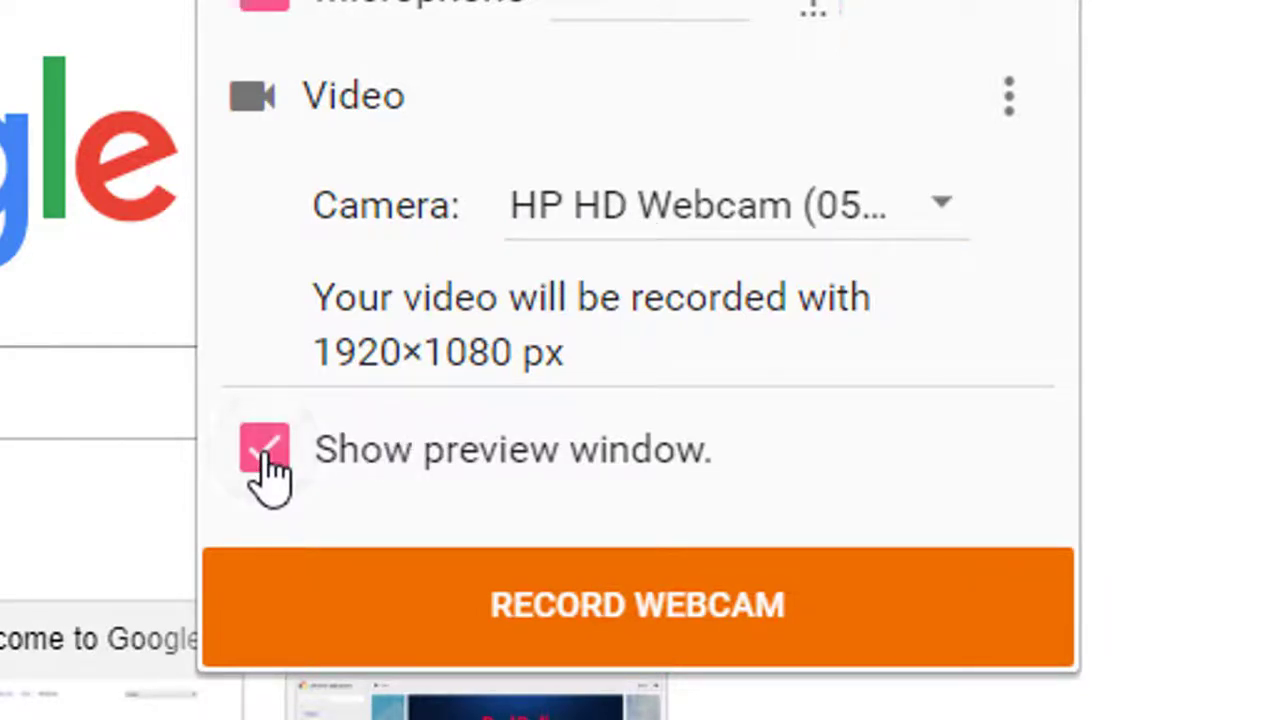
click(425, 612)
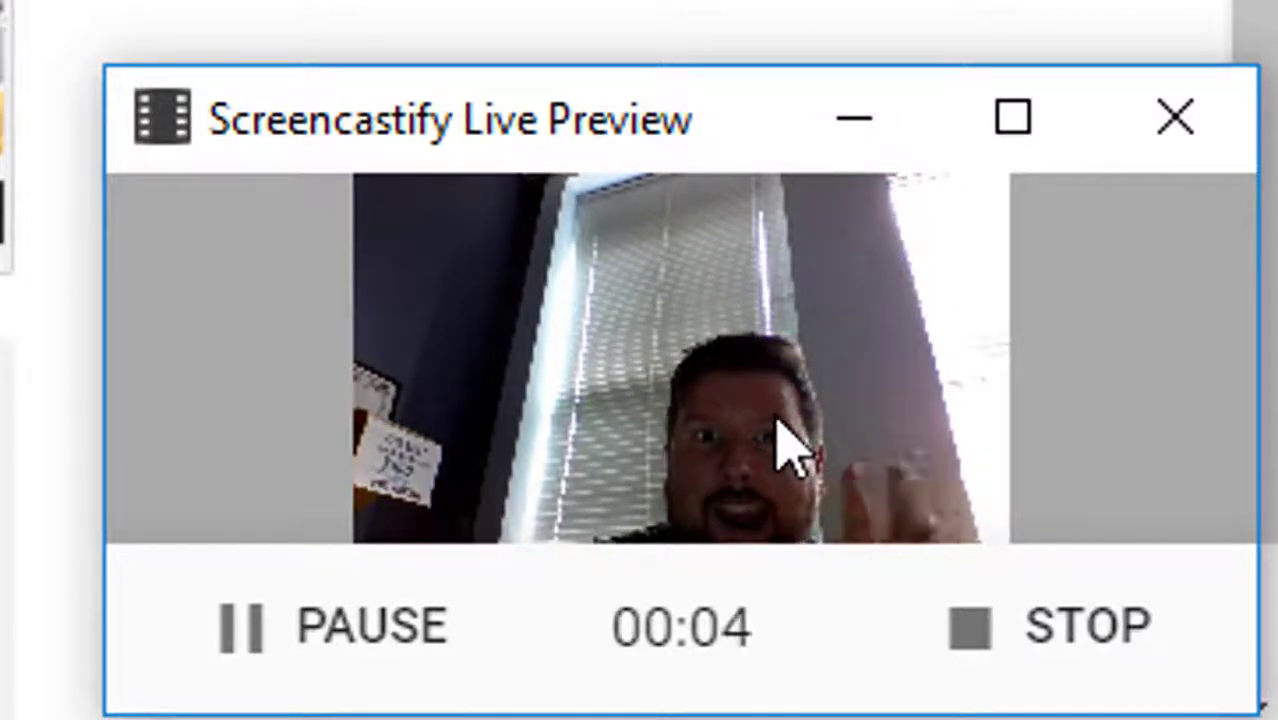
Step: Stop the webcam recording at about 00:07, saving the clip to Google Drive
click(1012, 692)
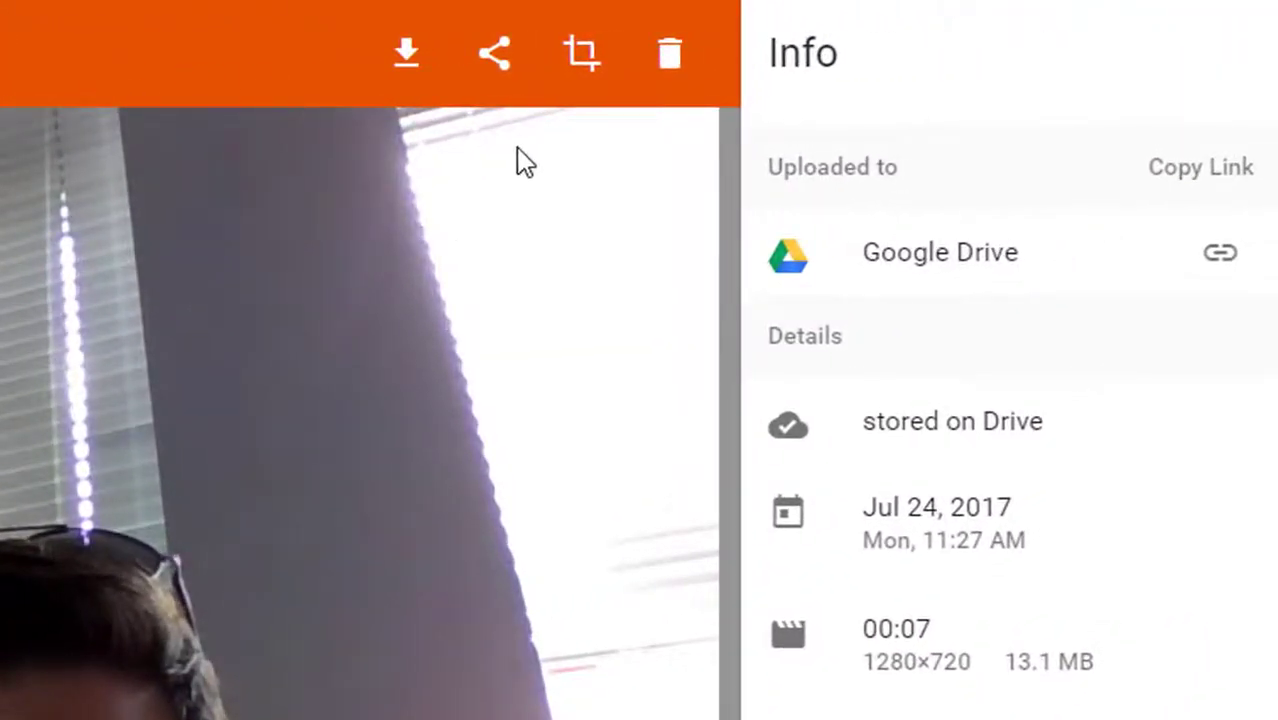
Step: Upload the clip to the user's YouTube channel as Unlisted and get its shareable link
click(500, 60)
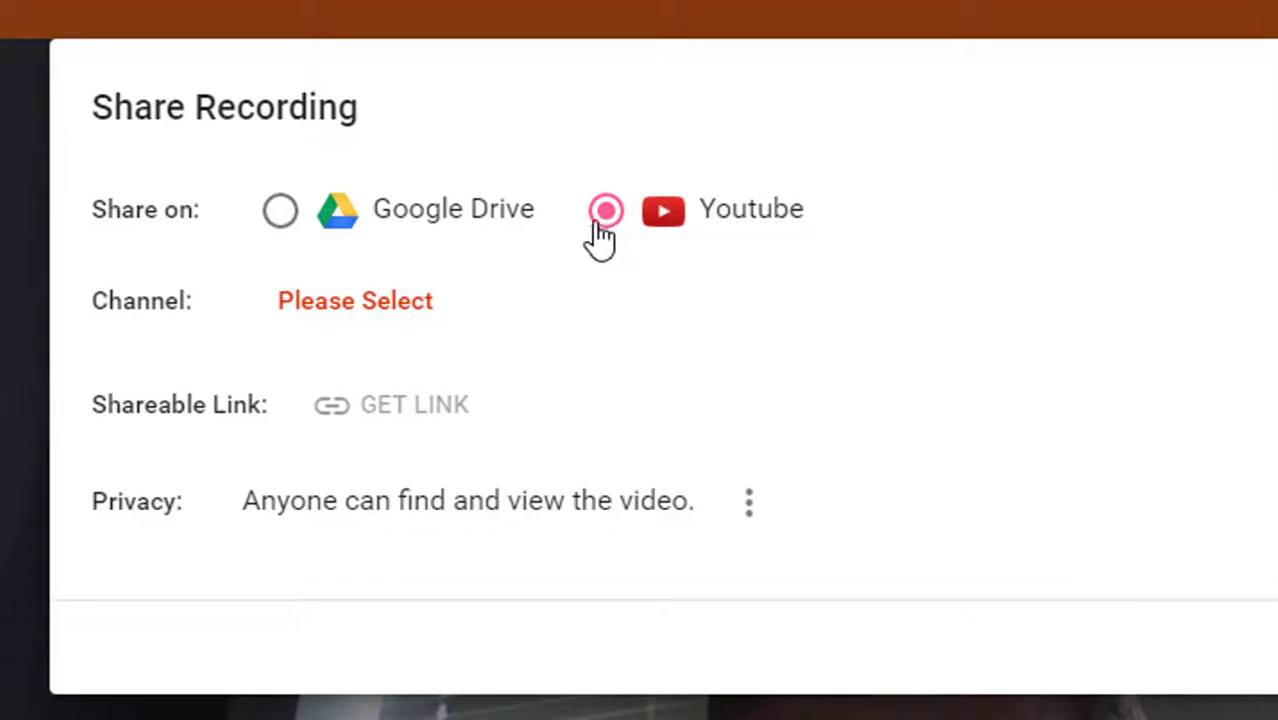
click(390, 328)
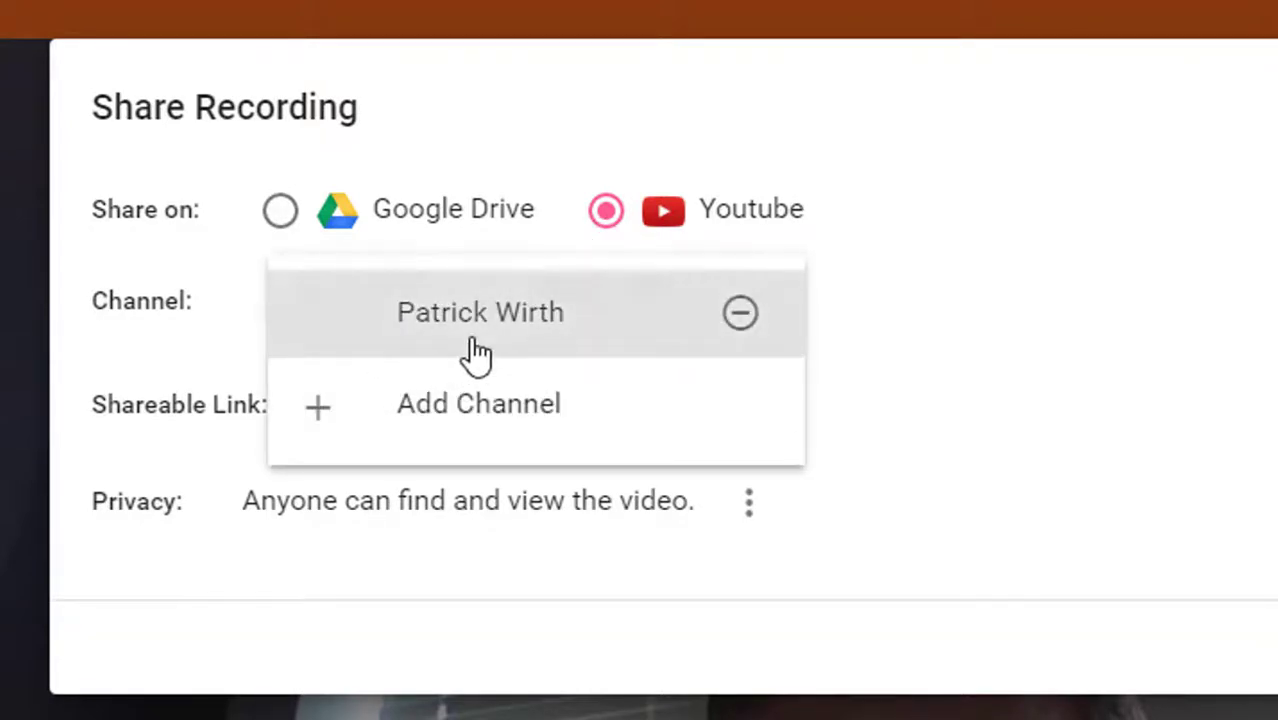
click(603, 335)
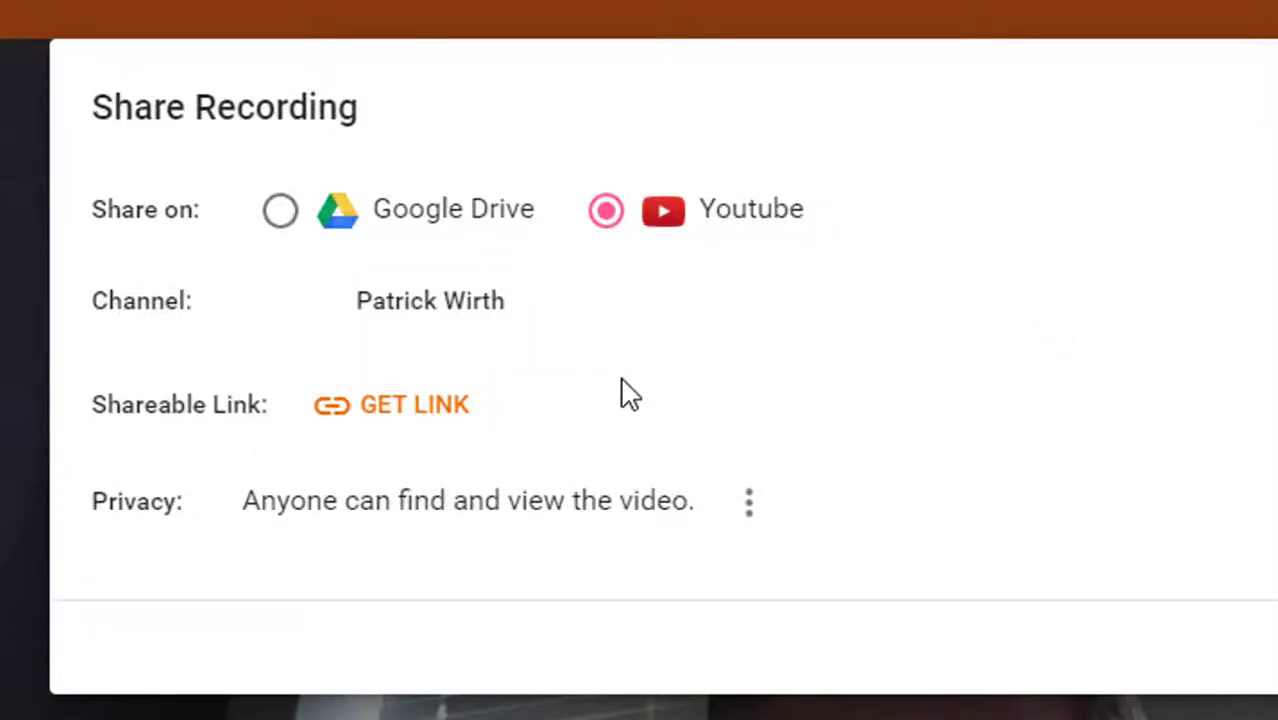
click(752, 505)
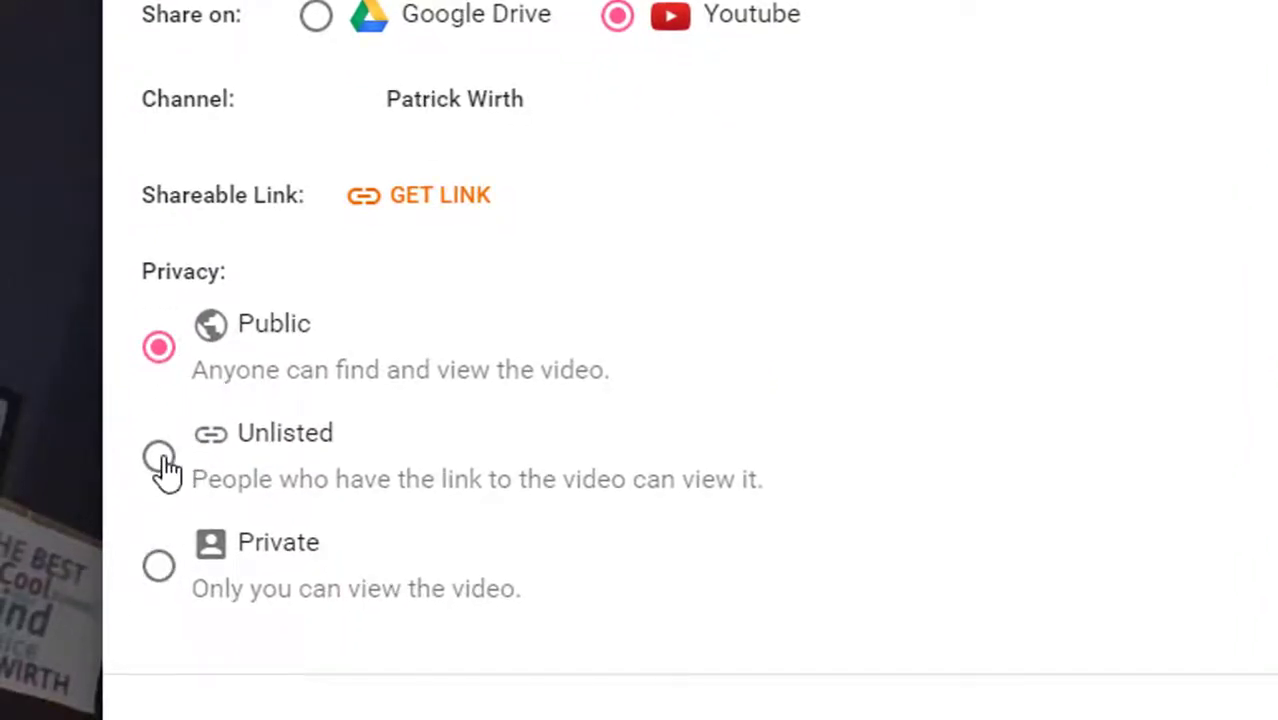
click(159, 567)
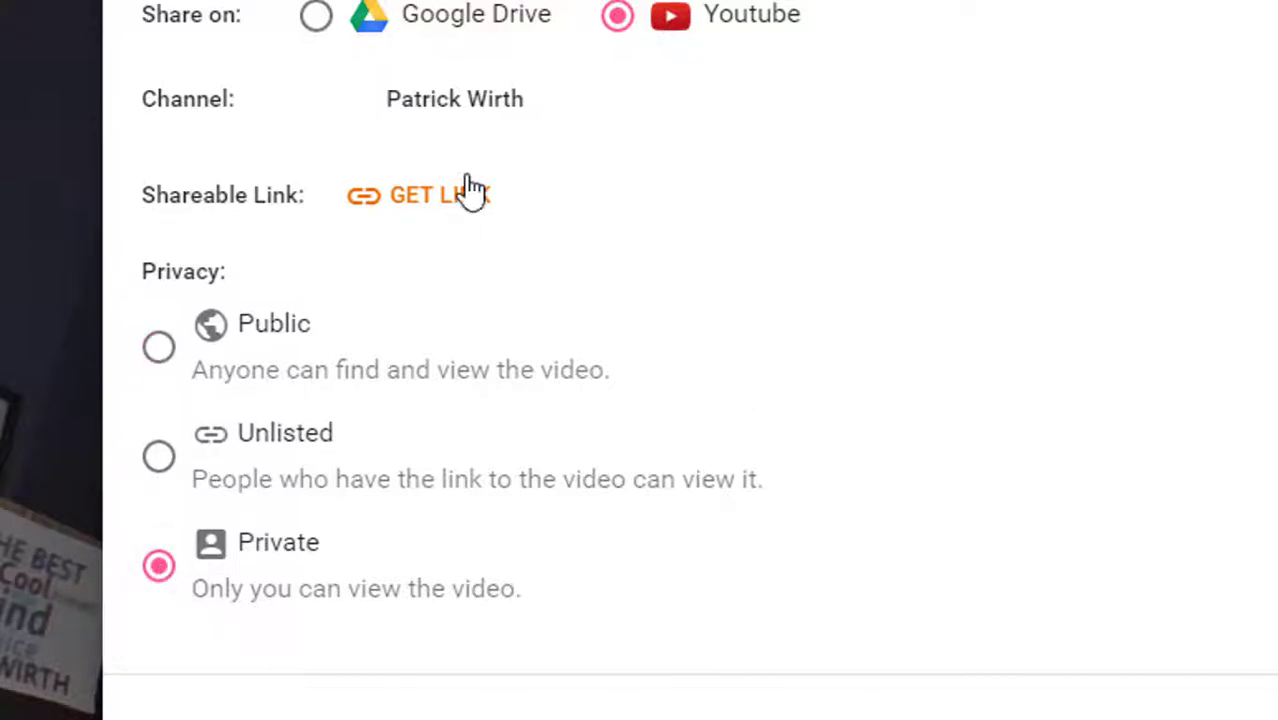
click(420, 205)
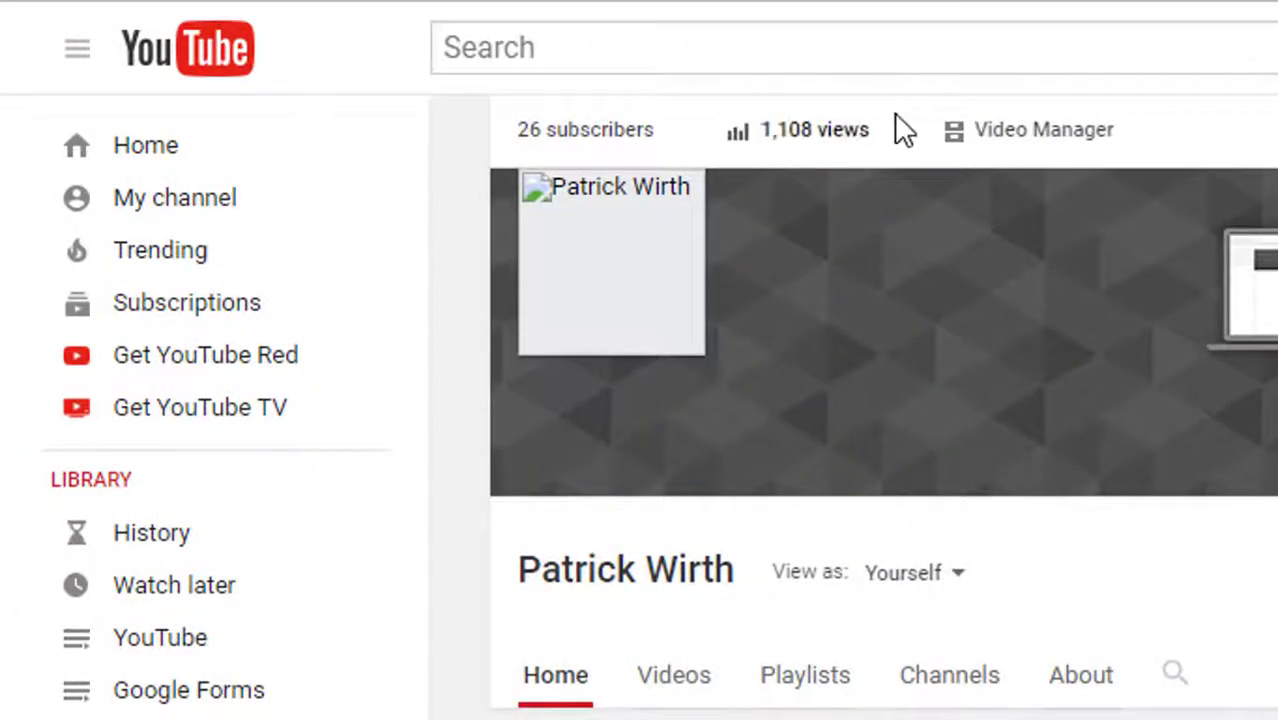
Step: Open Video Manager to list the channel's videos, with the new 0:08 clip first
click(983, 135)
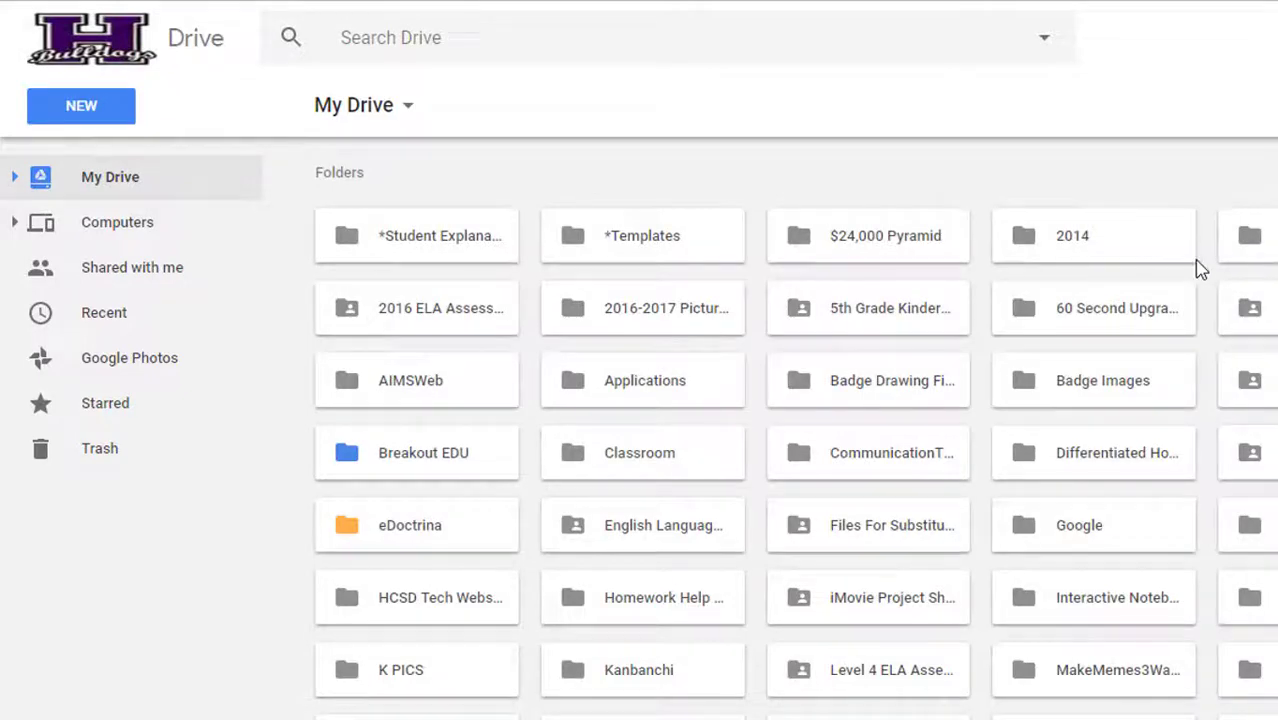
Step: Preview Jul 24, 2017 11:27 AM.webm from Drive's Screencastify folder, playing then pausing it
scroll(795, 430, down, 4)
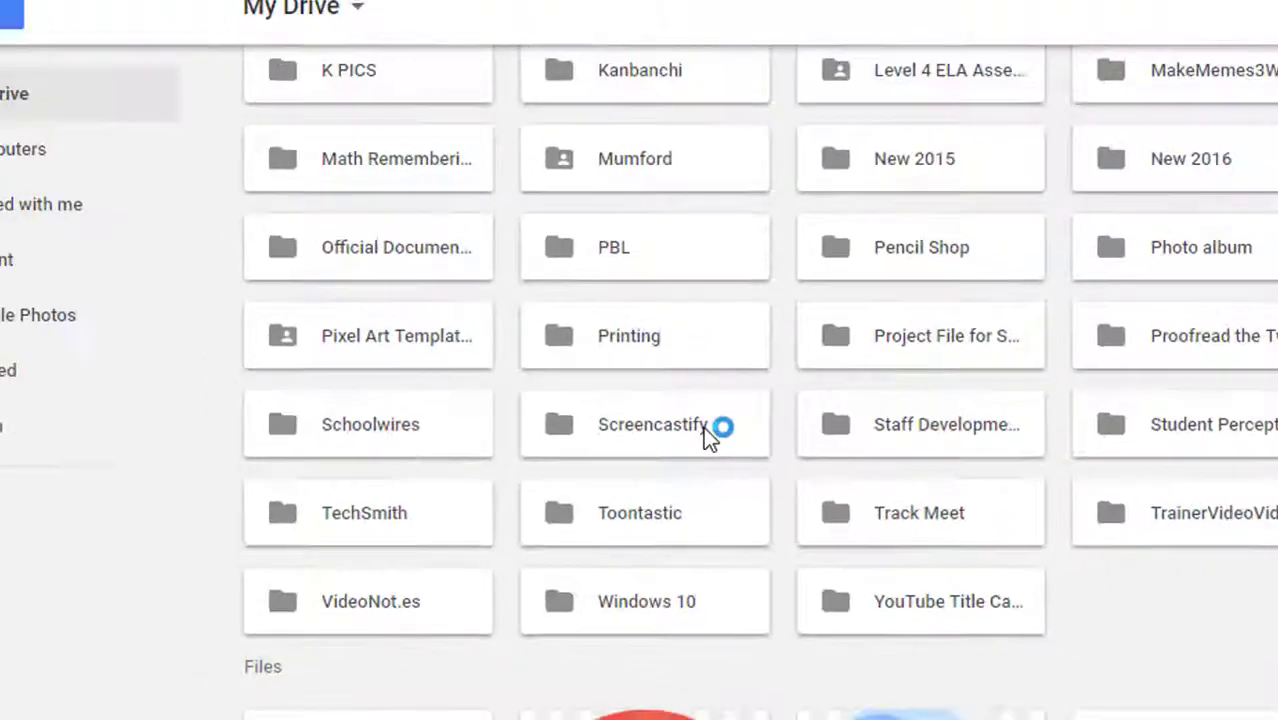
double_click(705, 430)
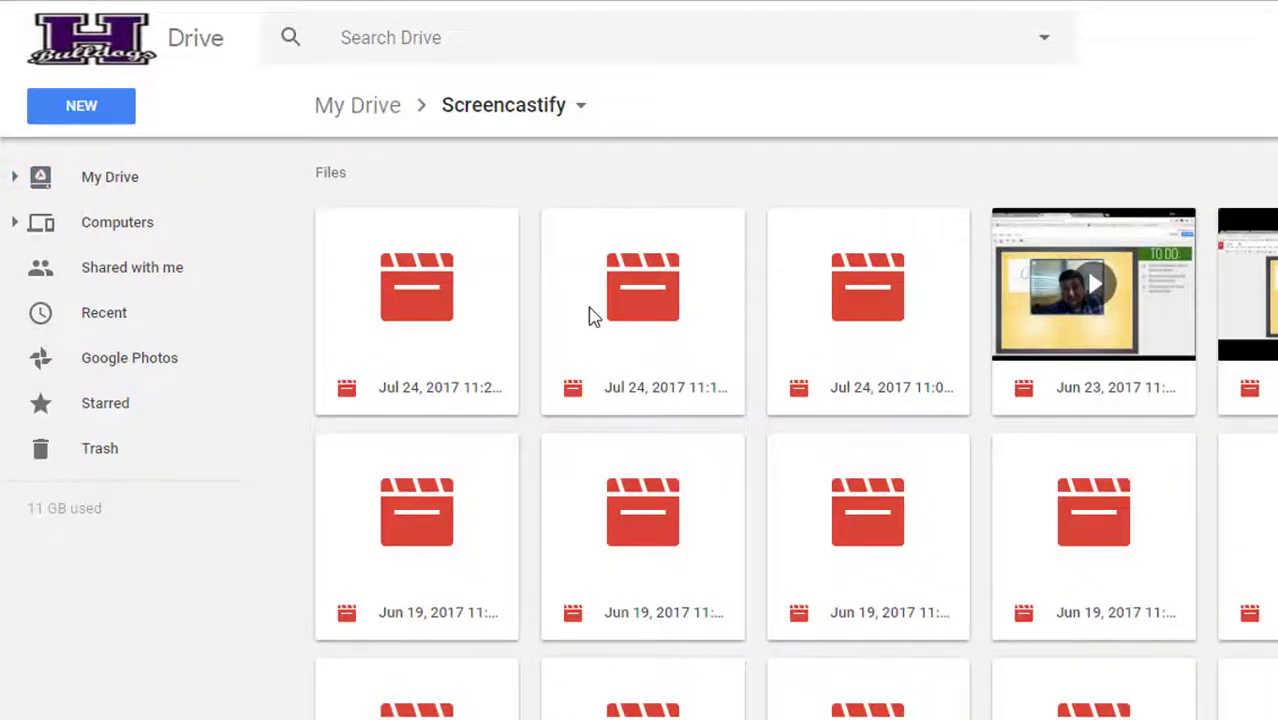
double_click(455, 302)
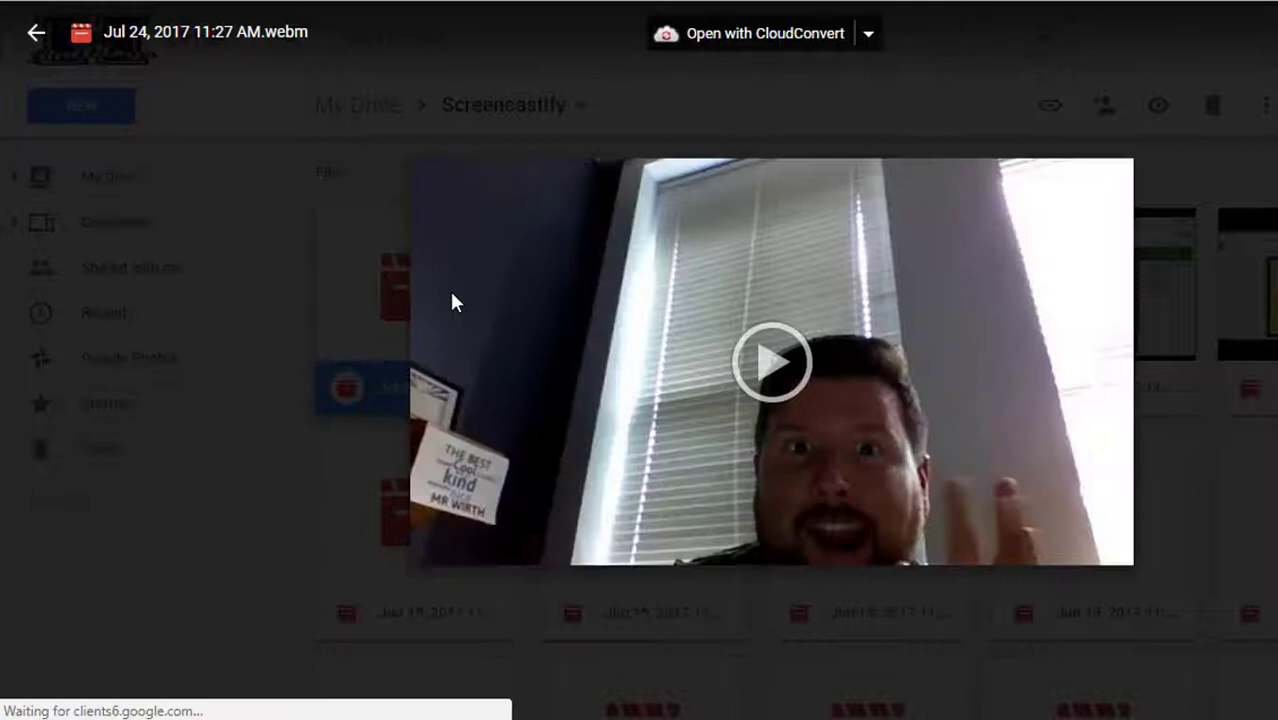
click(757, 376)
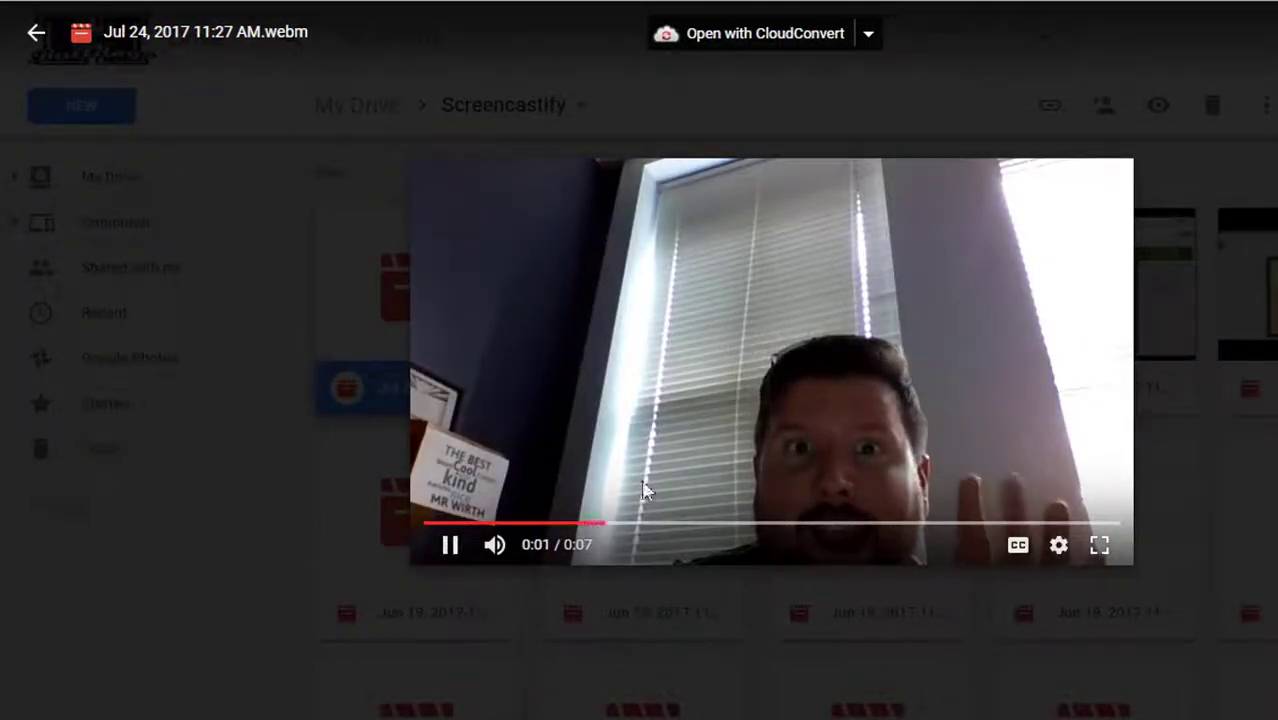
click(436, 556)
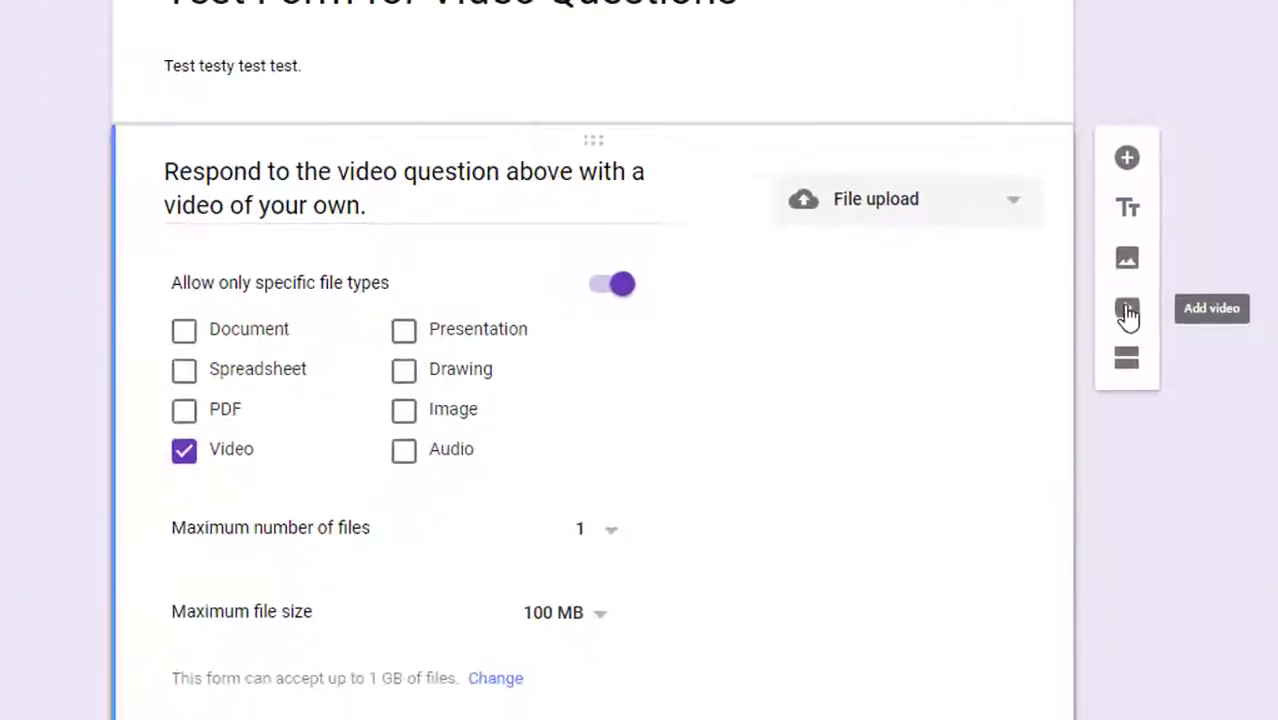
Step: Add the YouTube video to the form by pasted URL, titled 'Video question'
click(1128, 314)
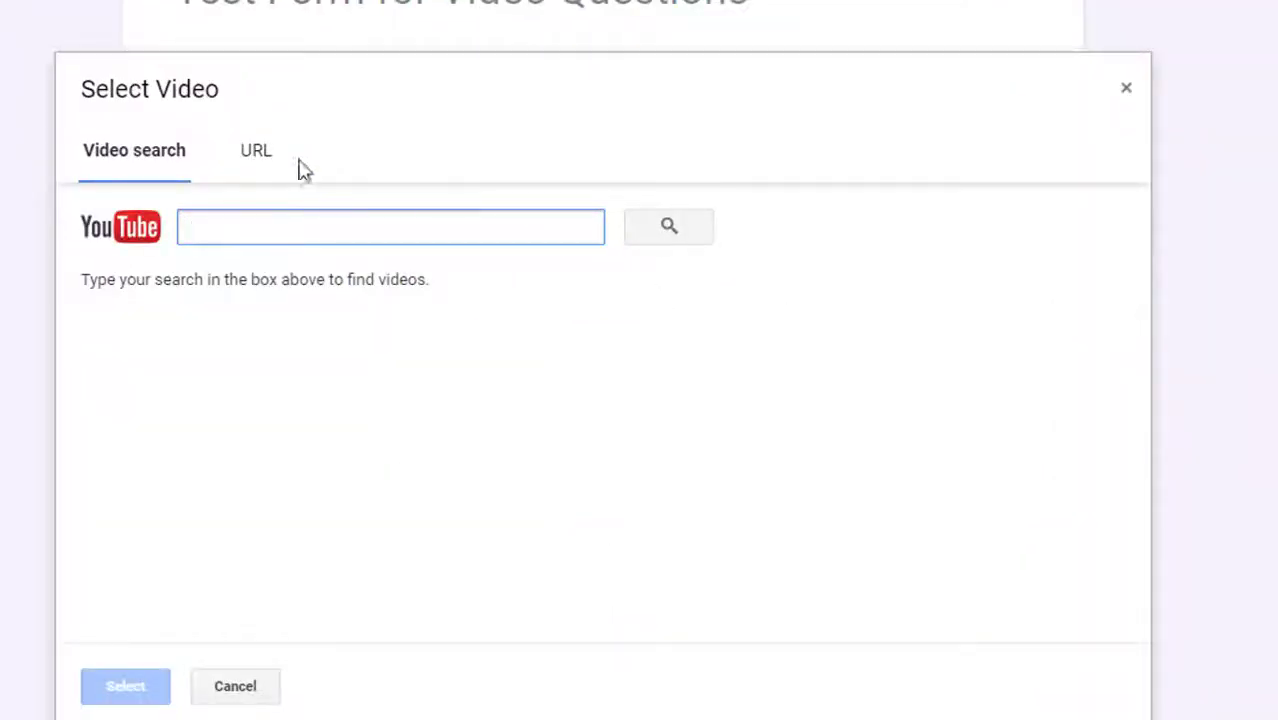
click(259, 157)
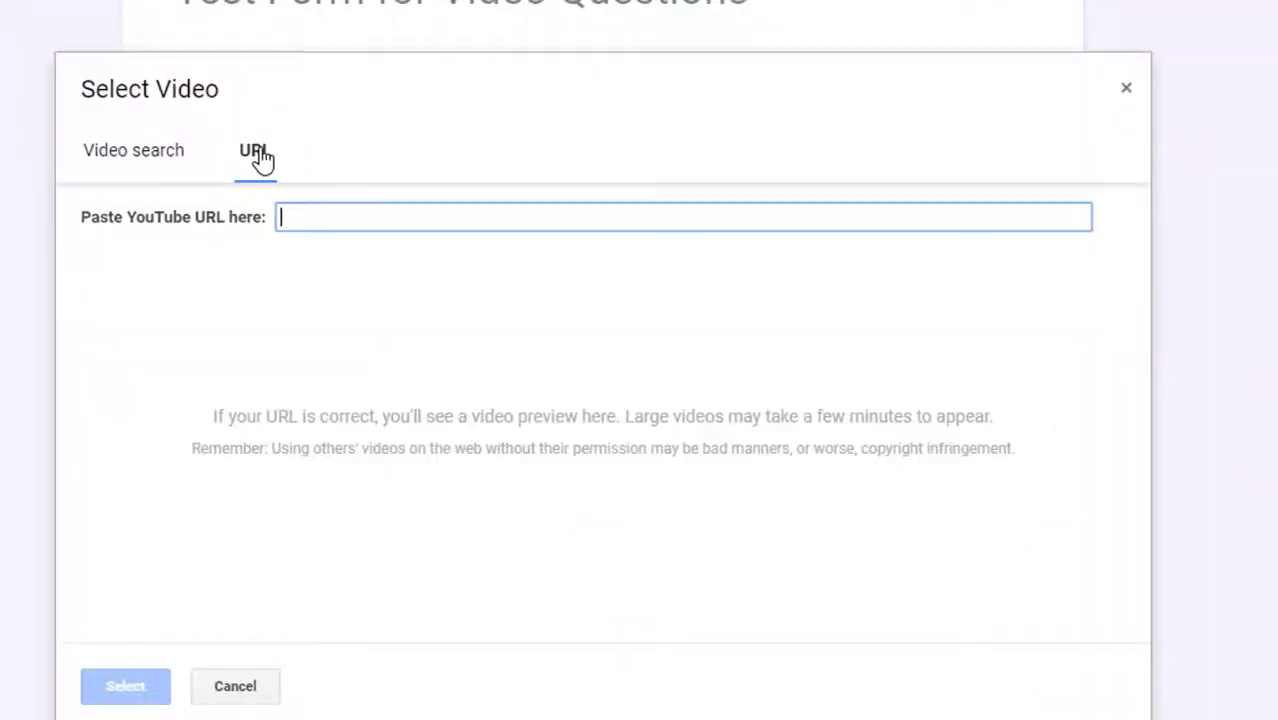
right_click(293, 219)
click(390, 378)
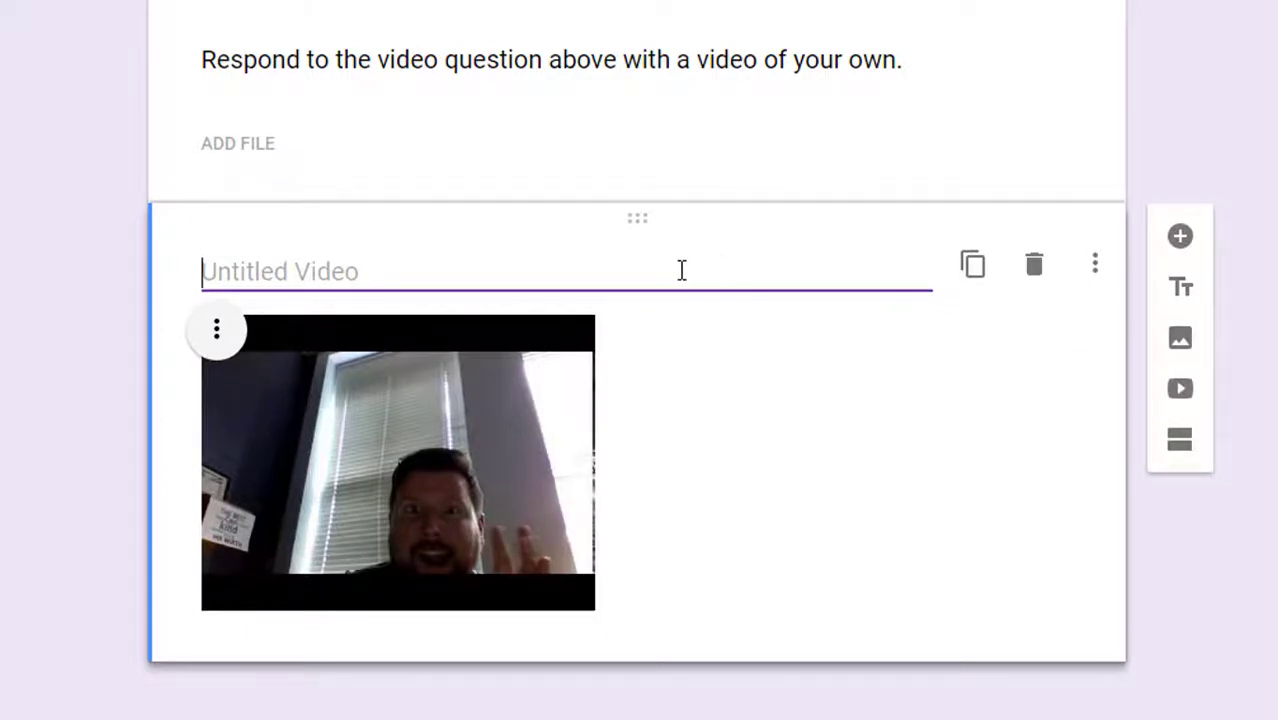
text(Video question)
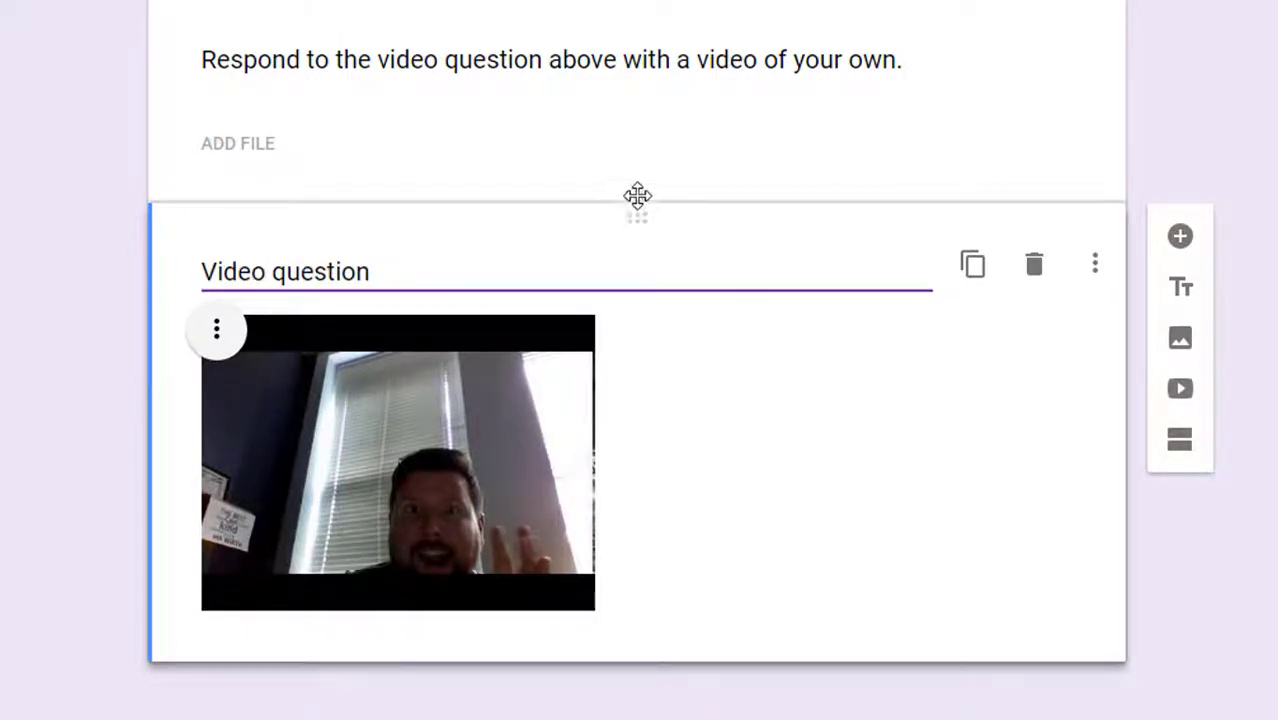
Step: Move the video card above the upload question and center-align it
drag(637, 195, 632, 145)
drag(628, 201, 633, 208)
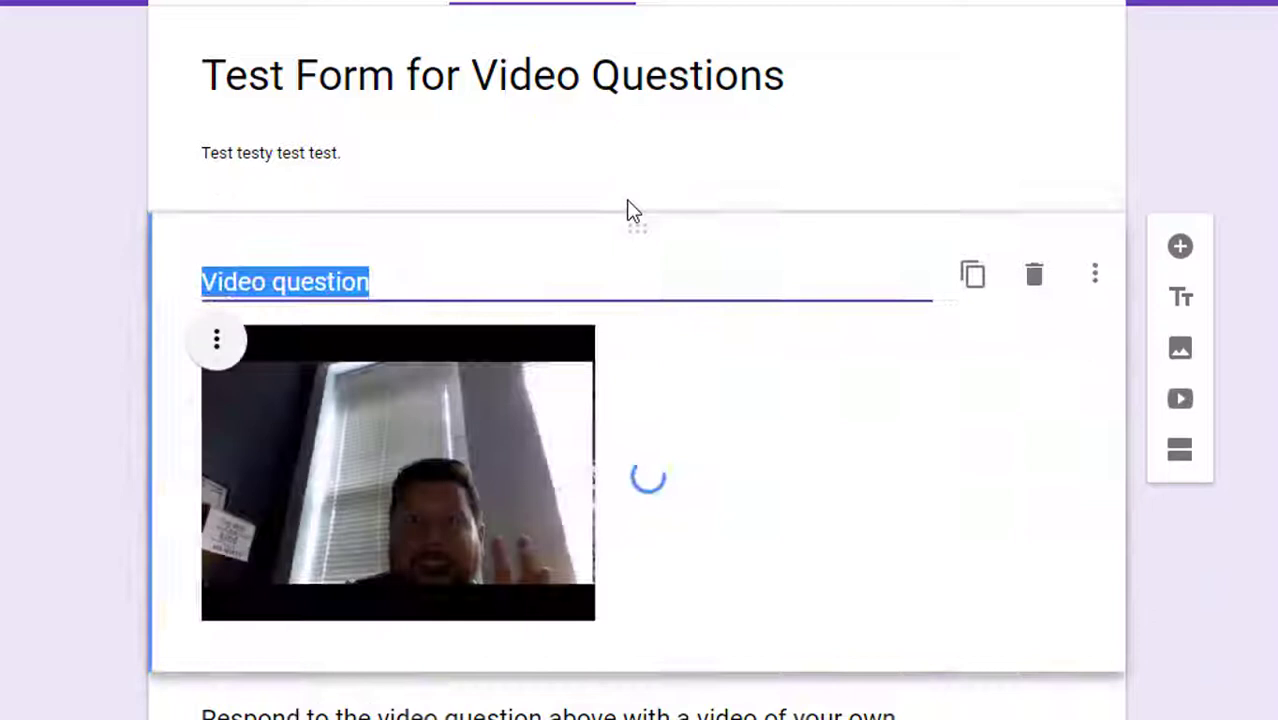
scroll(638, 400, down, 2)
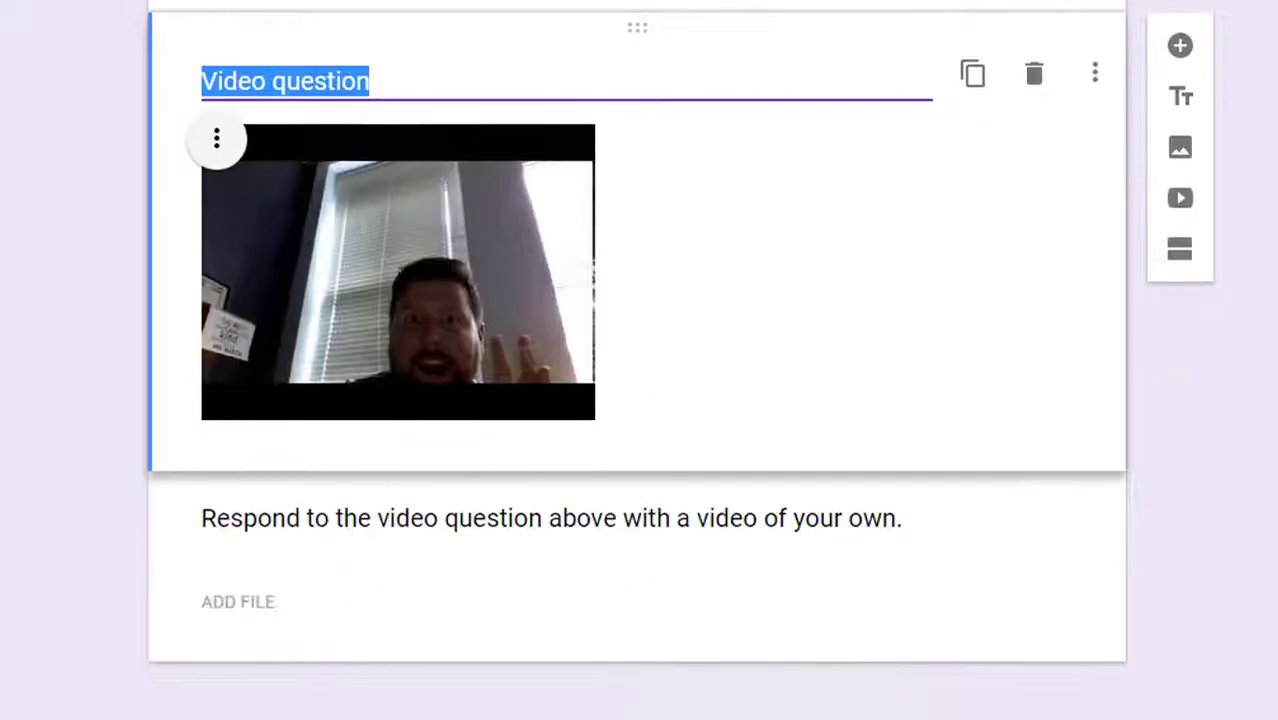
scroll(400, 400, up, 1)
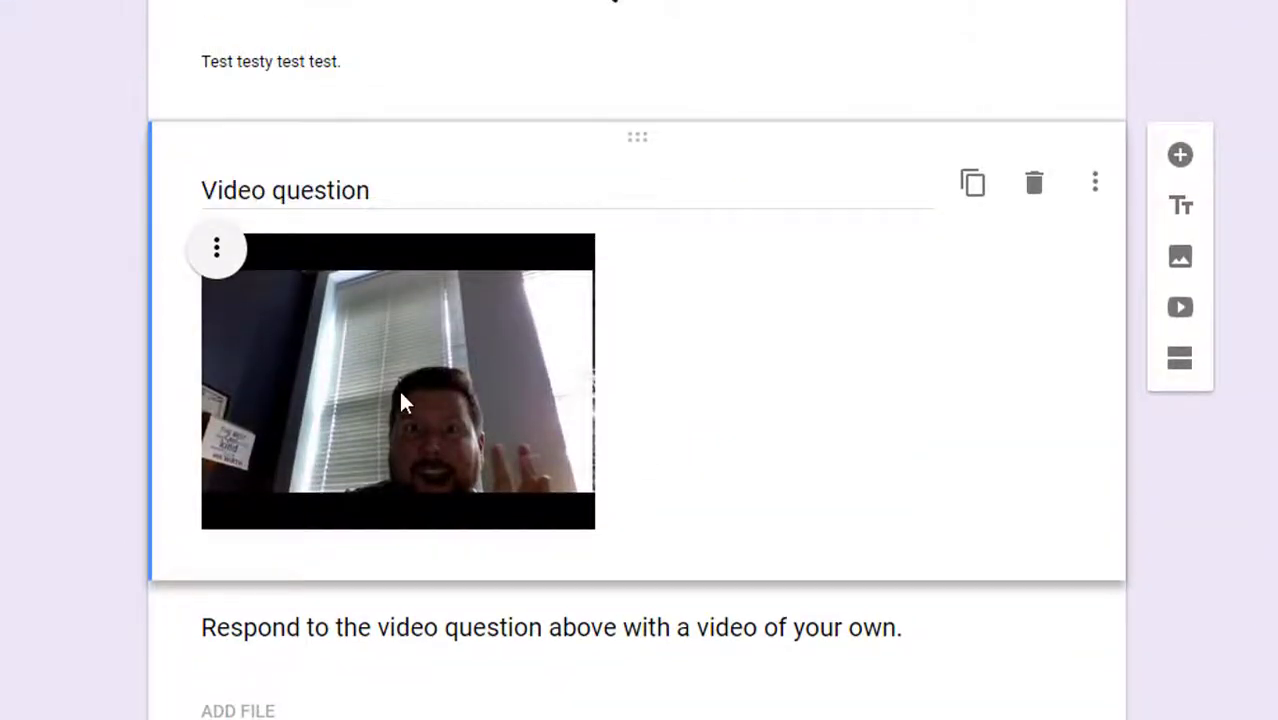
click(218, 250)
click(211, 322)
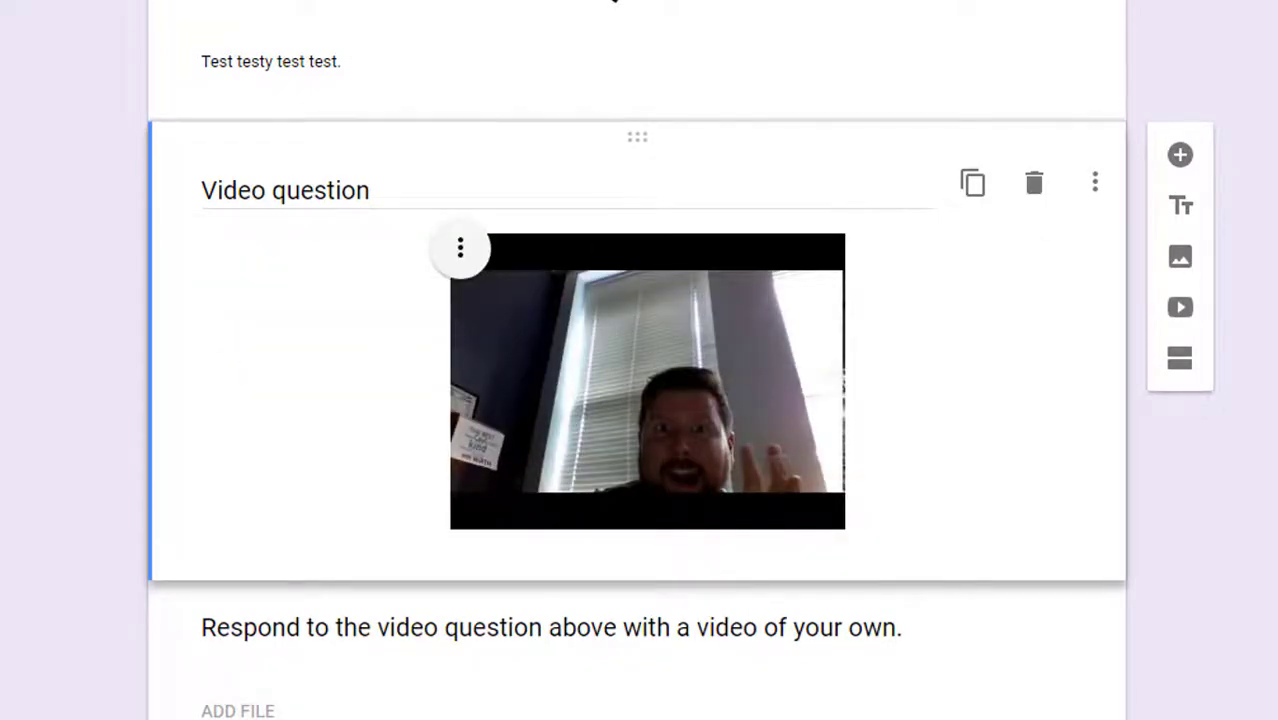
Step: Play and pause the embedded webcam clip in the form's respondent preview
scroll(638, 400, up, 2)
scroll(638, 400, down, 2)
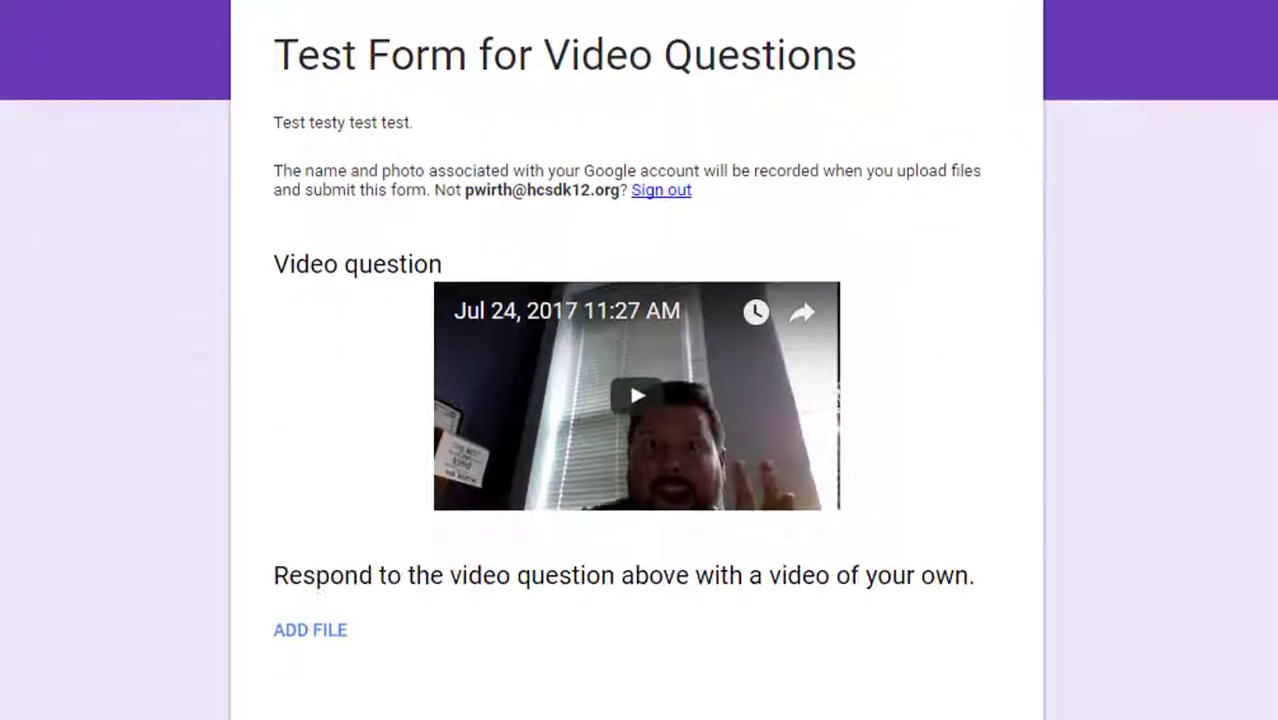
scroll(638, 400, down, 1)
click(639, 324)
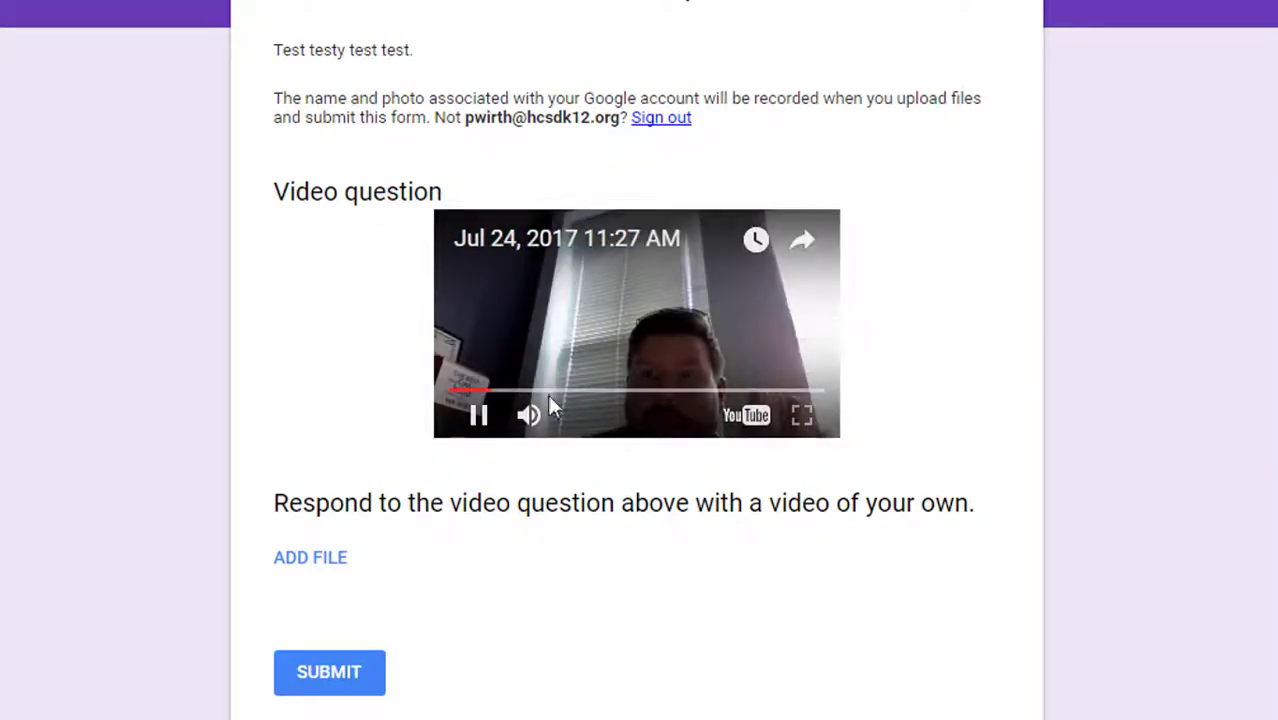
click(477, 418)
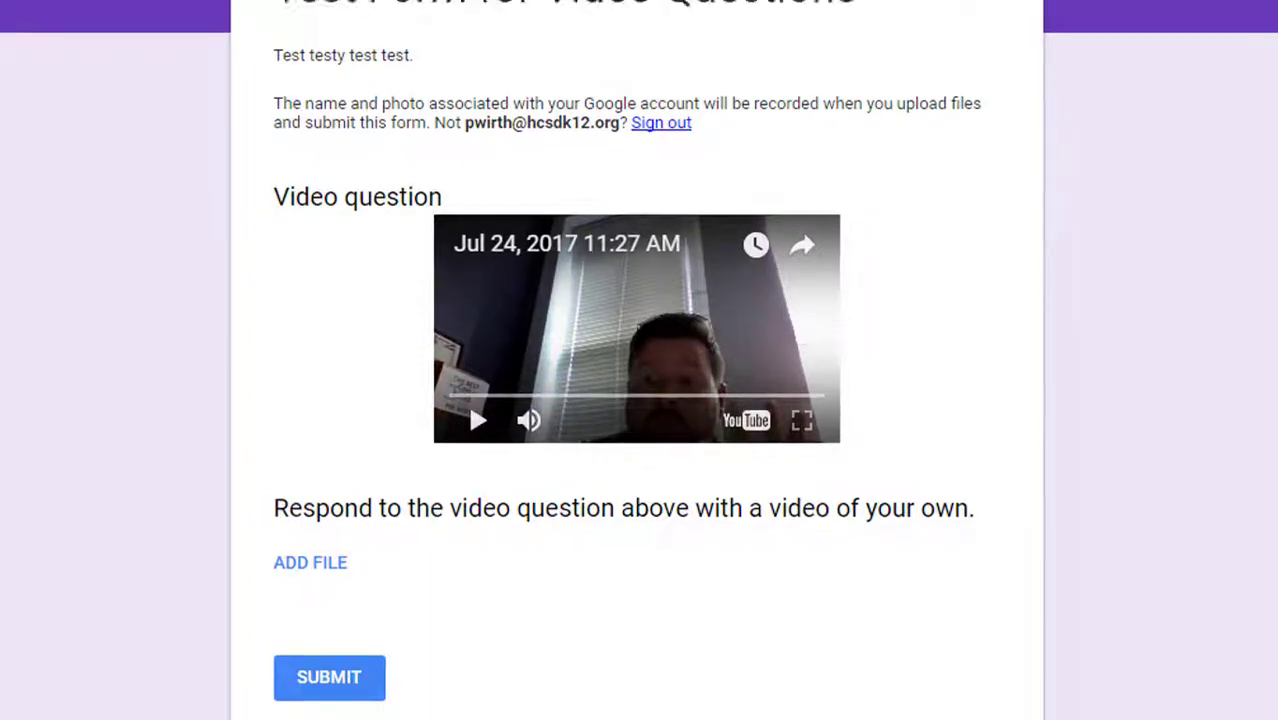
scroll(638, 360, down, 1)
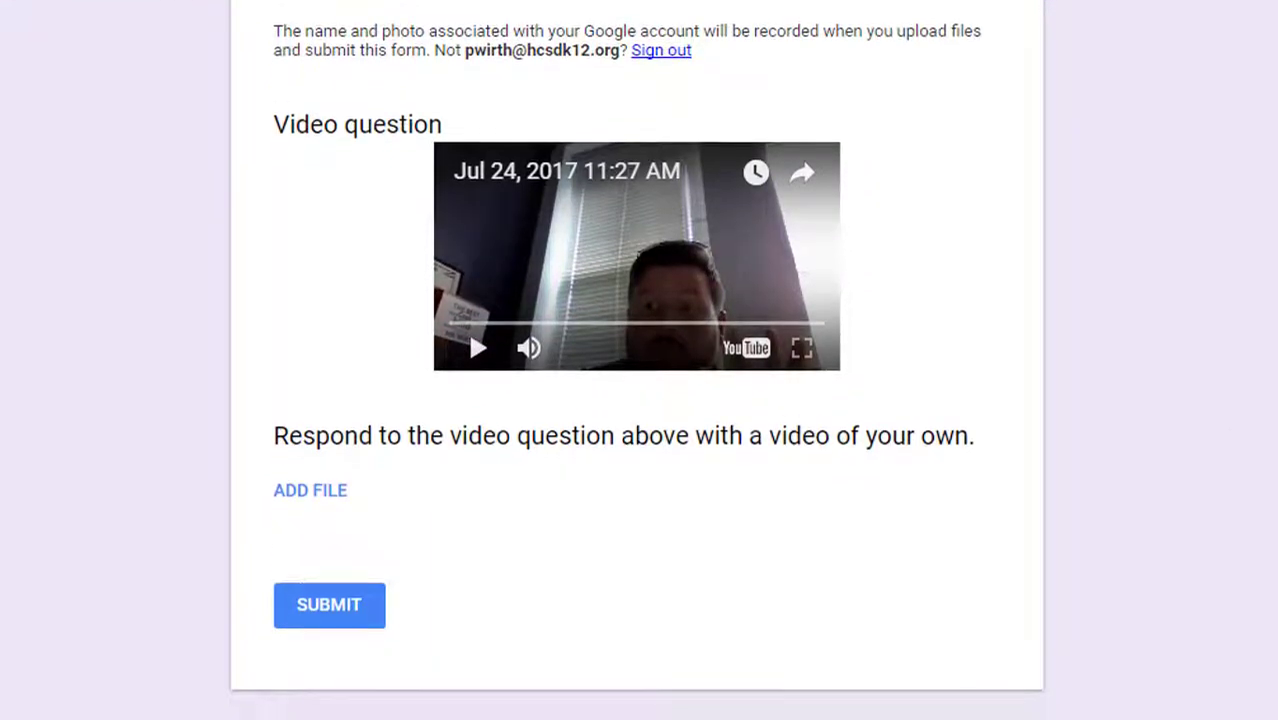
Step: Attach Jul 24, 2017 11:27 AM.webm from Drive's Screencastify folder and submit the response
click(318, 492)
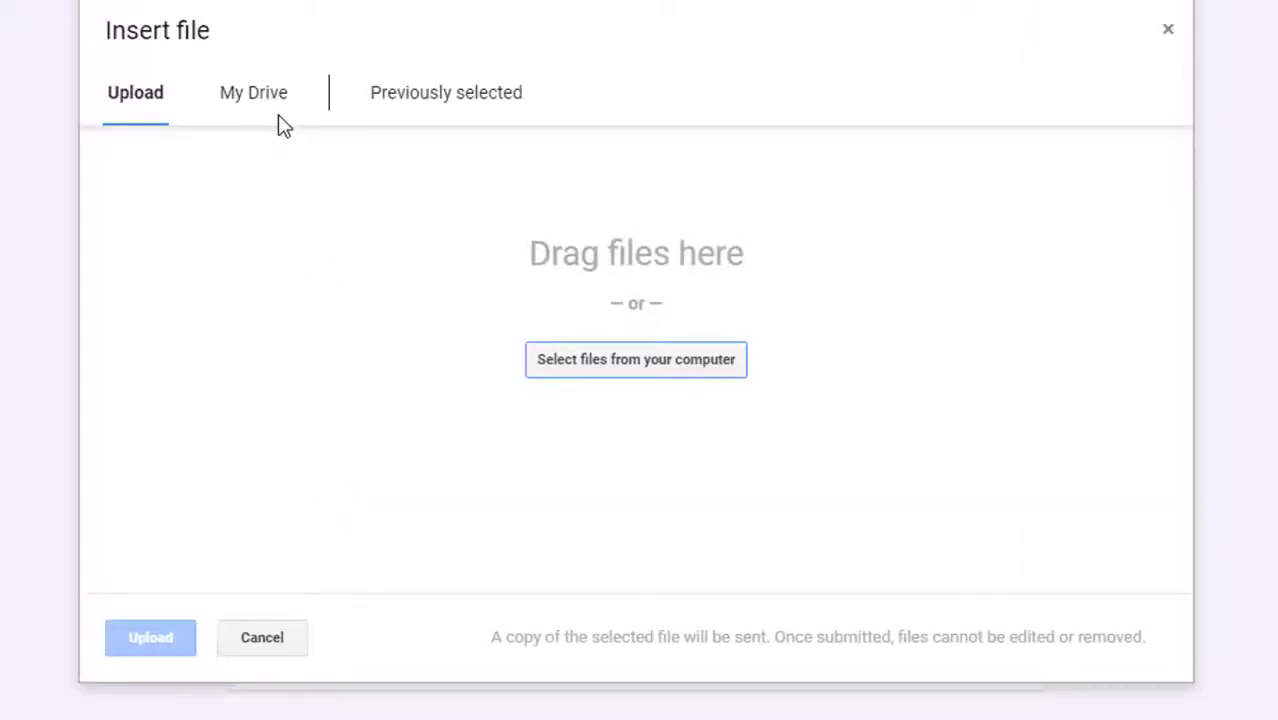
click(262, 103)
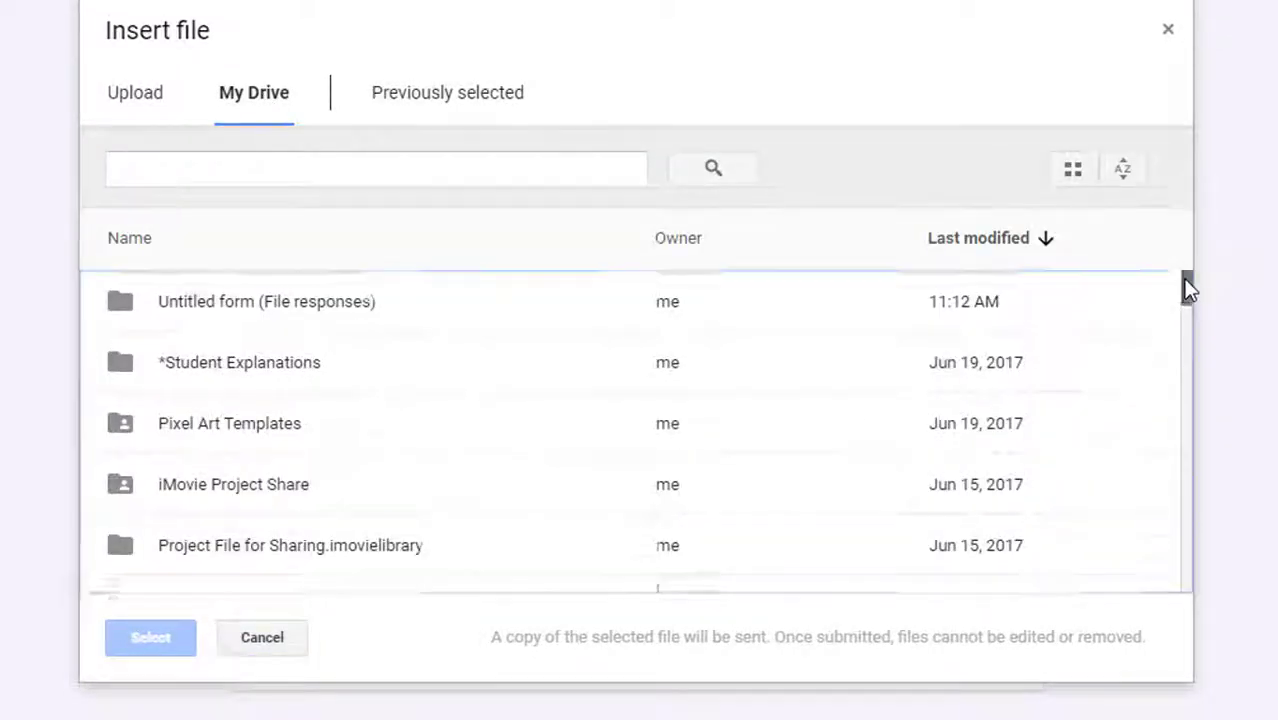
drag(1187, 285, 583, 425)
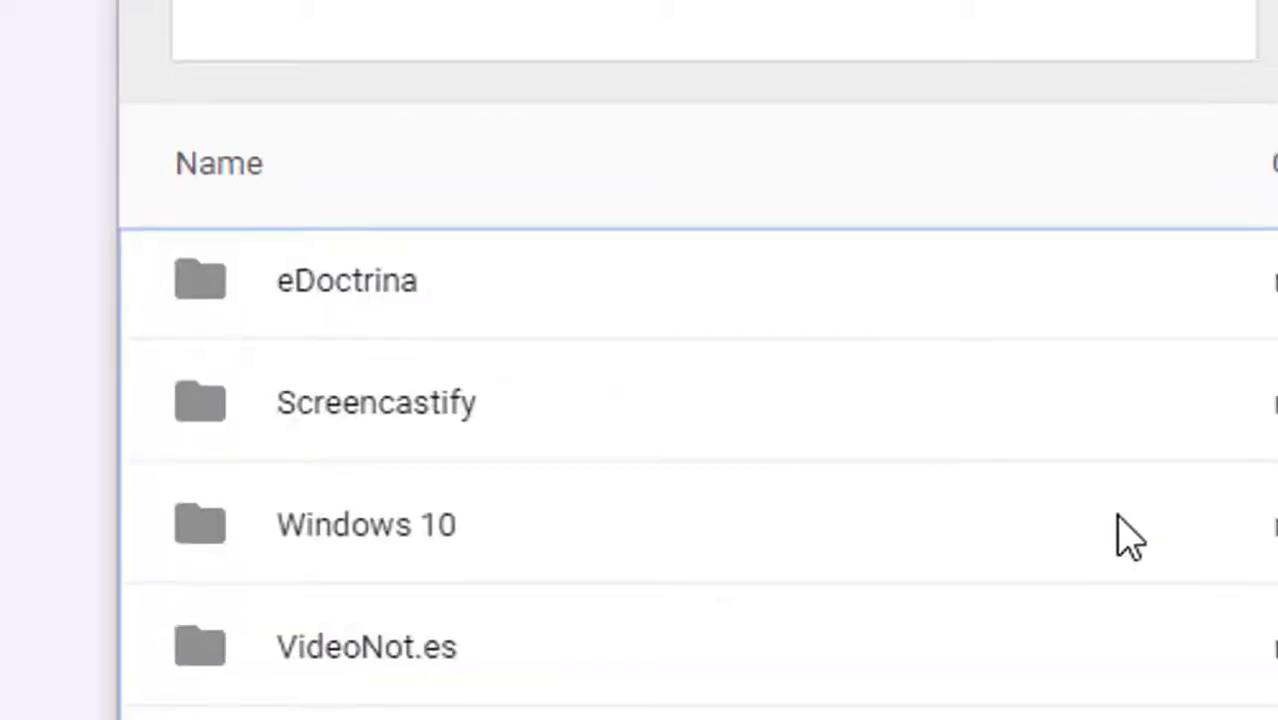
double_click(440, 420)
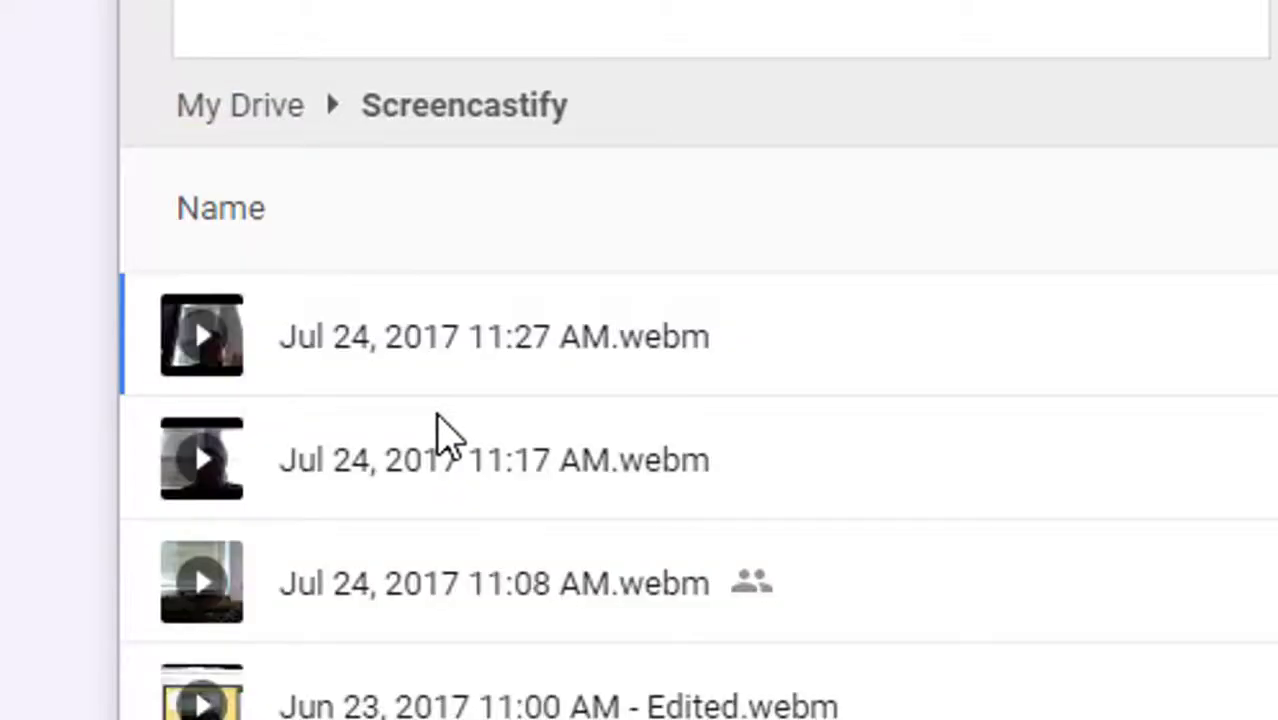
click(488, 335)
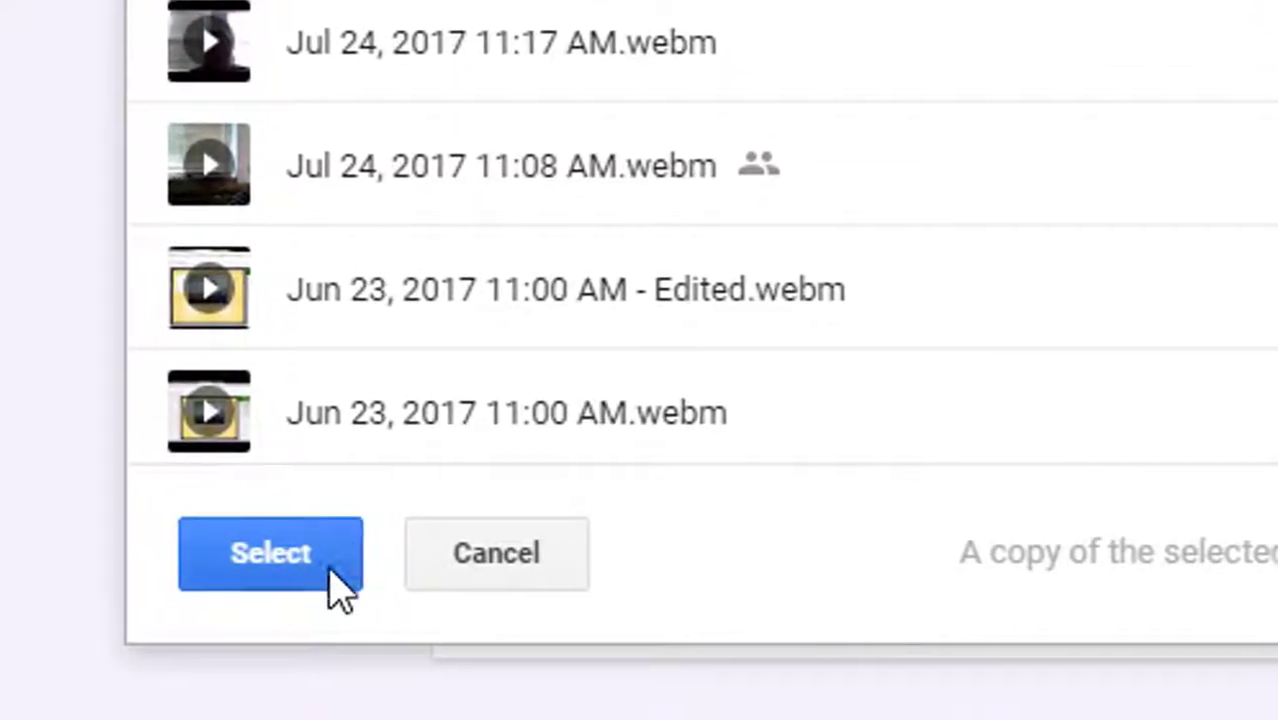
click(330, 632)
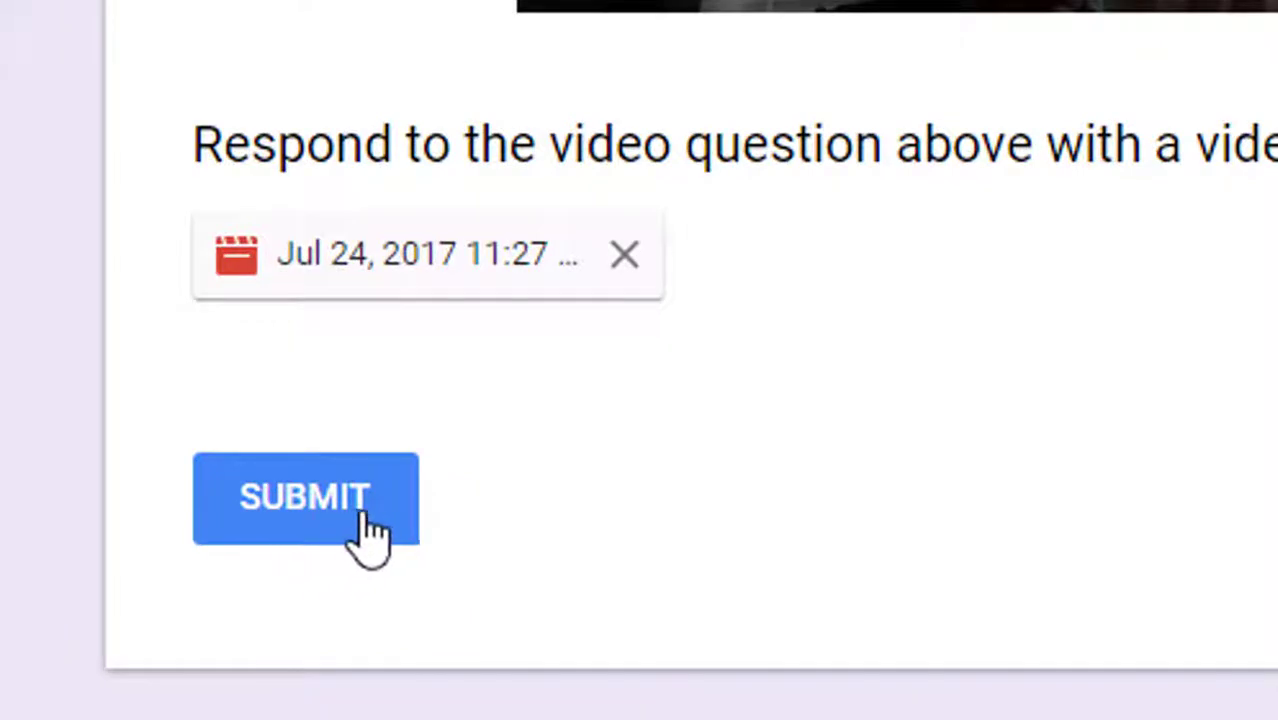
click(368, 518)
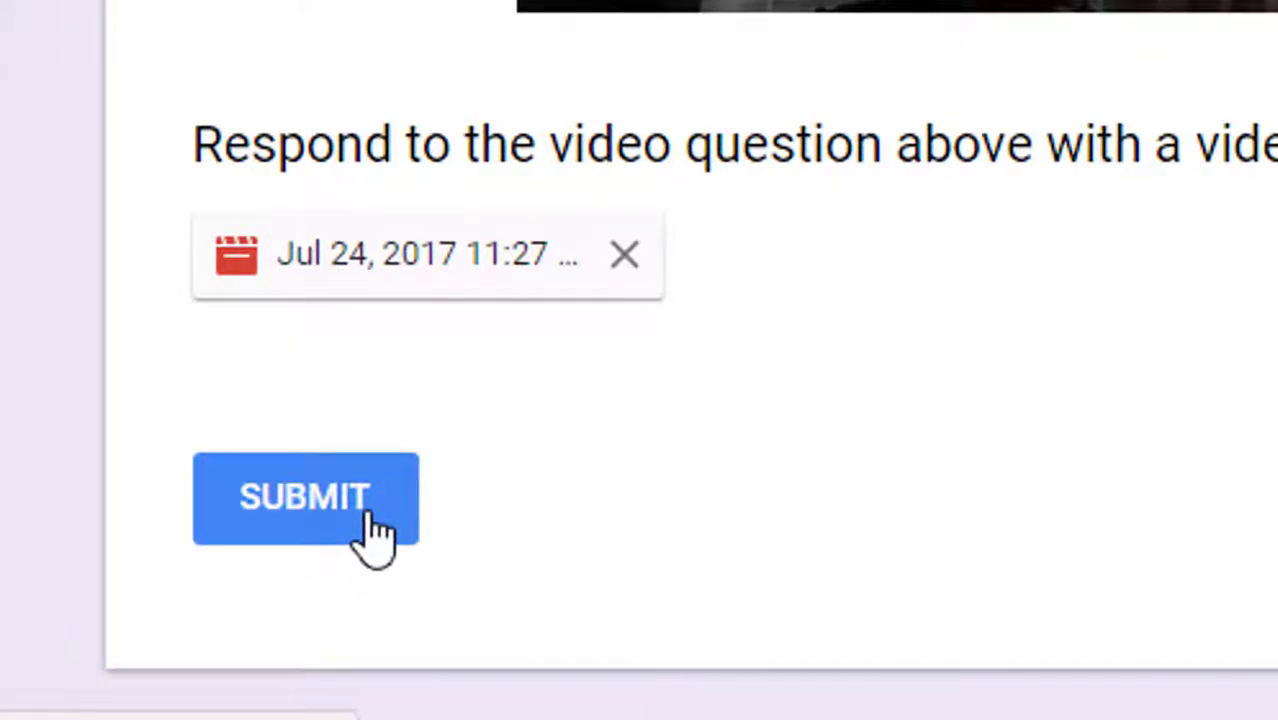